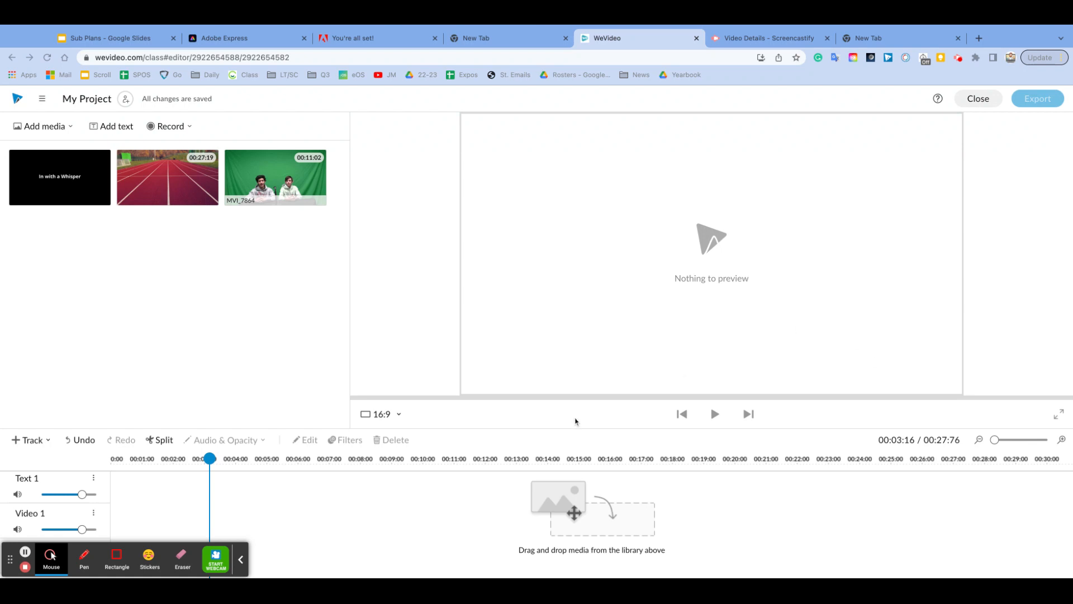
click(62, 128)
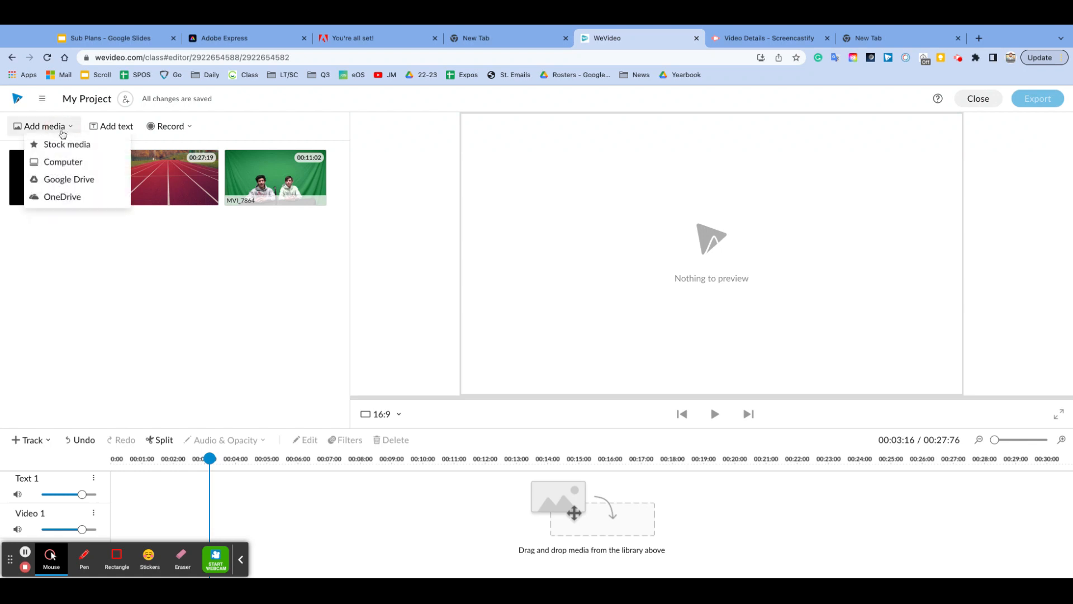
click(115, 249)
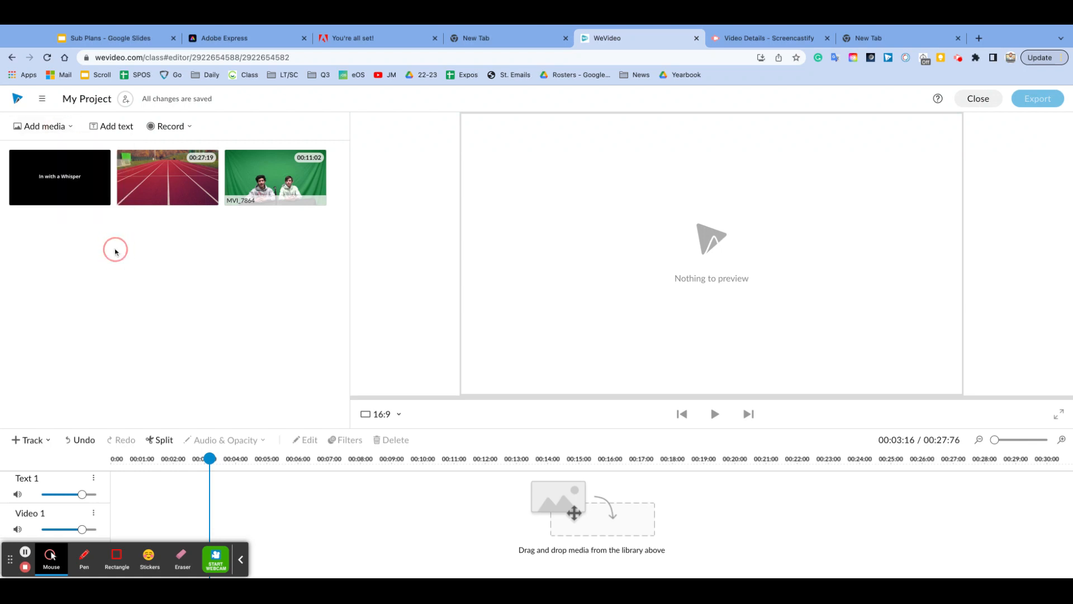
click(65, 130)
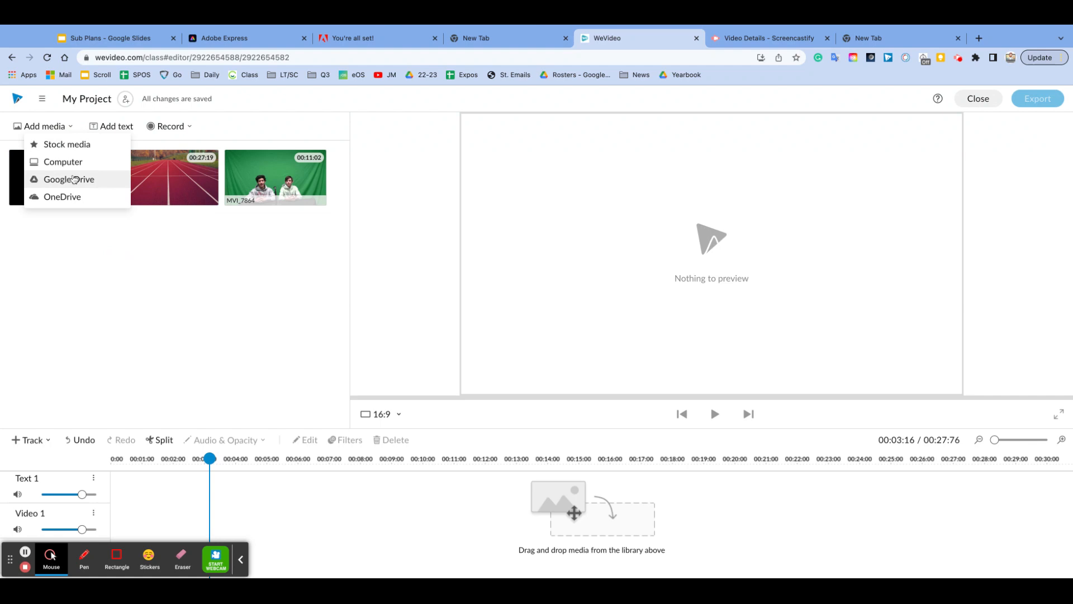
click(73, 179)
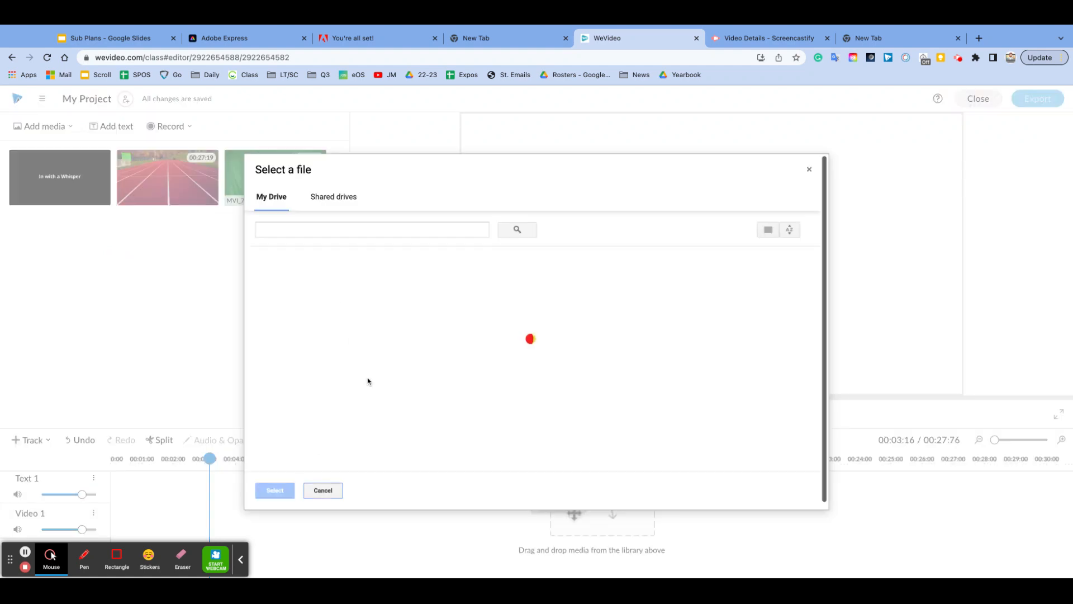
click(328, 490)
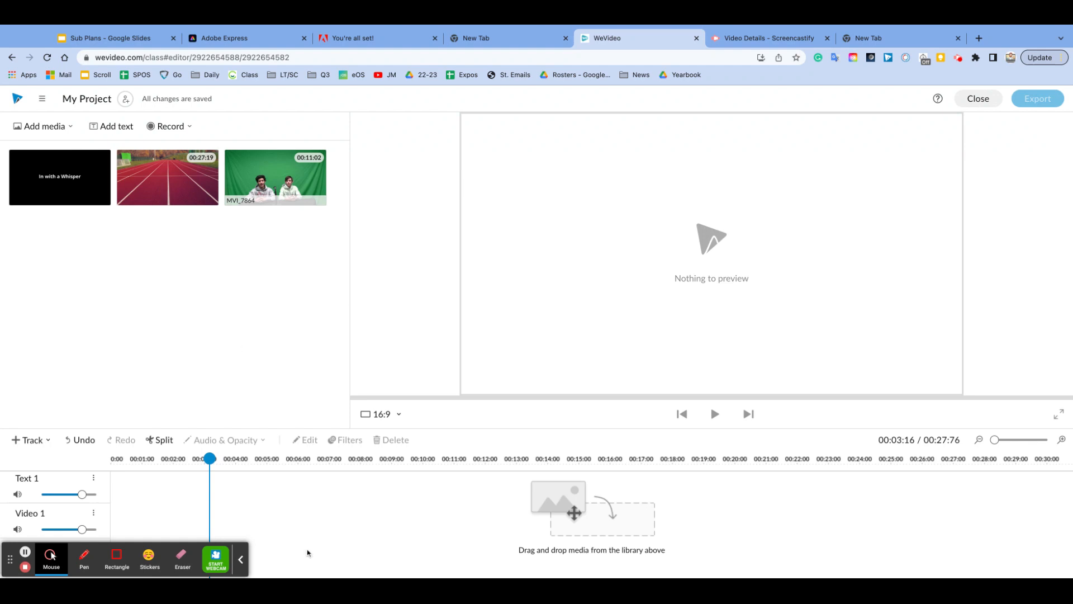
Add a new video/text track to the timeline.
click(241, 564)
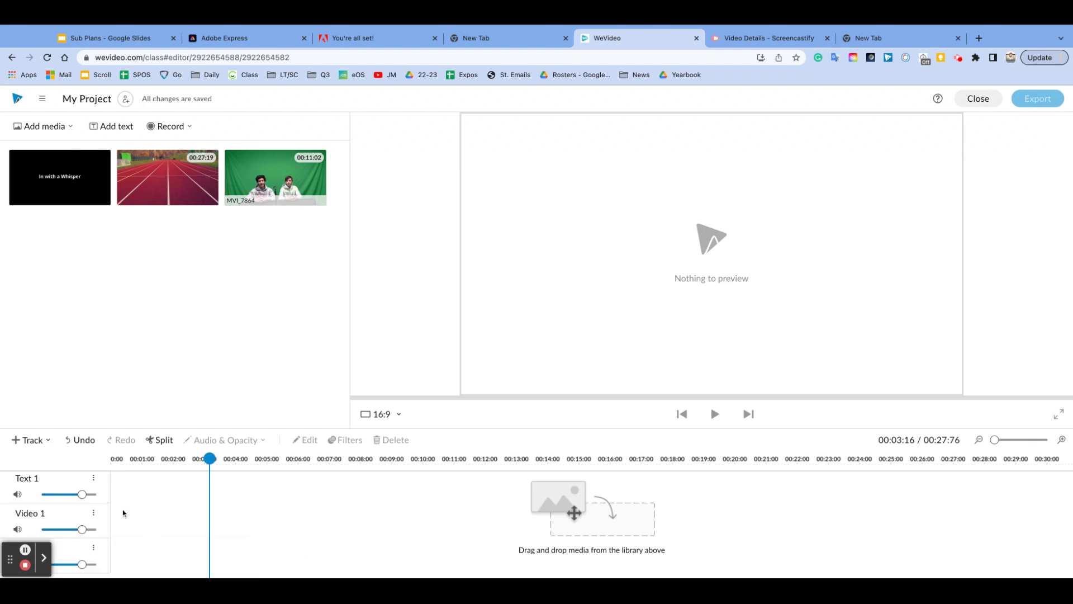
click(47, 439)
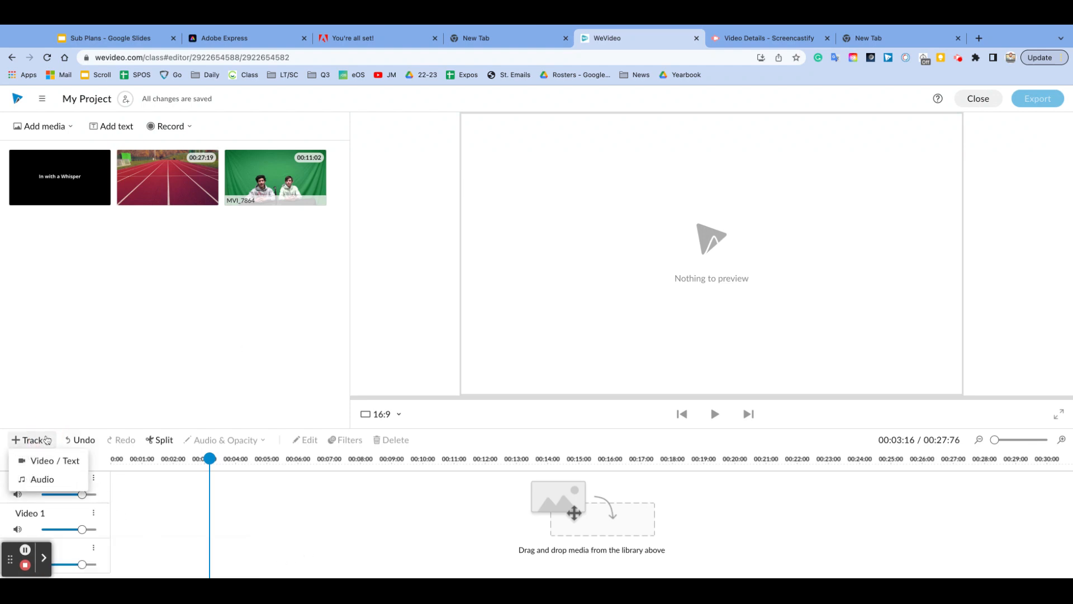
click(53, 461)
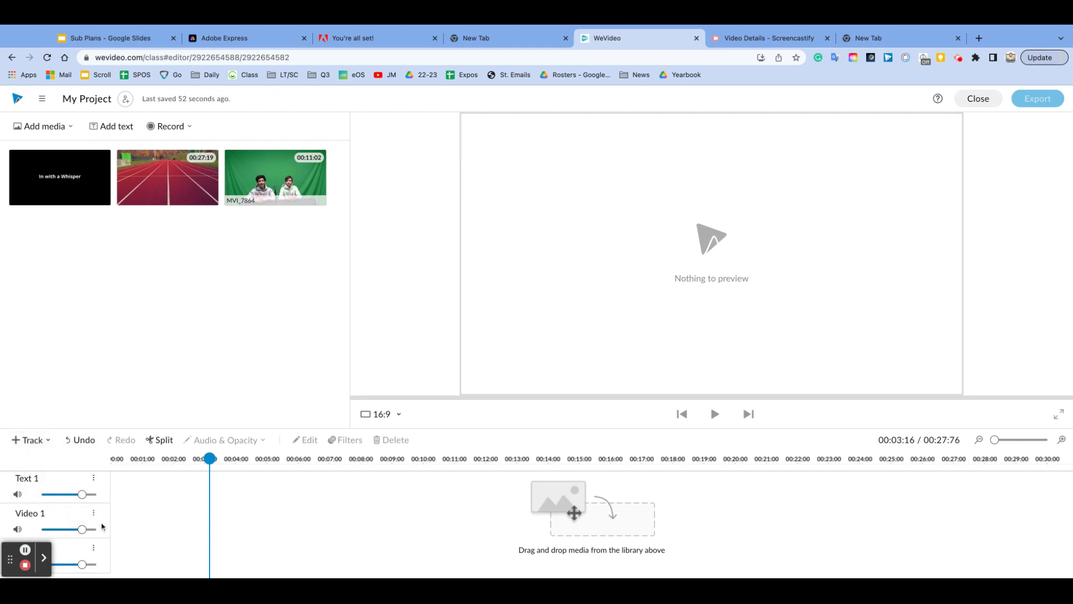
scroll(77, 487, up, 1)
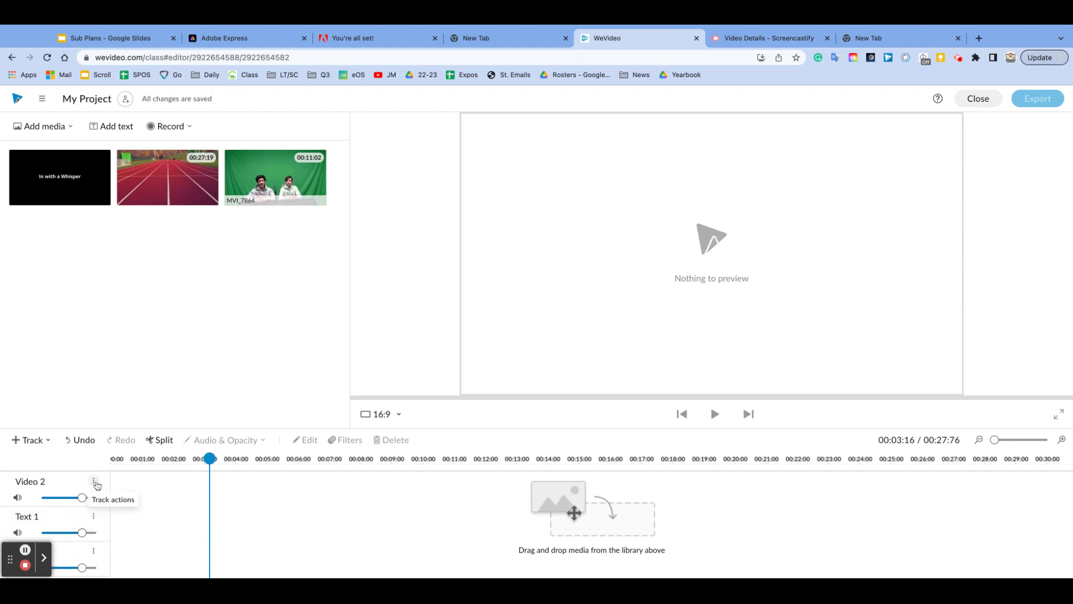
Move the Video 2 track down two places so it sits below Video 1.
click(94, 482)
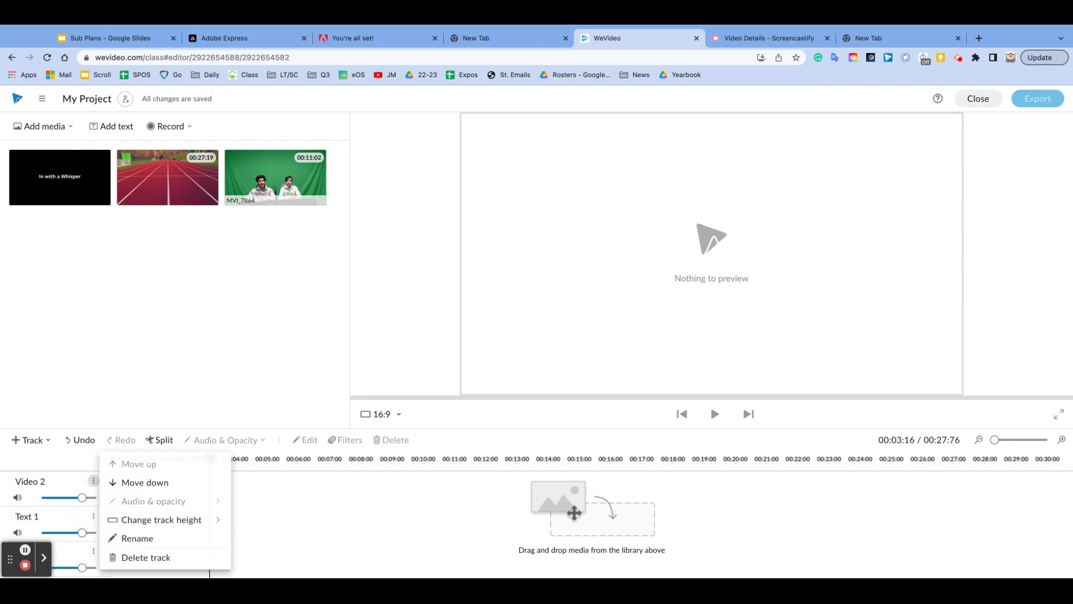
click(130, 482)
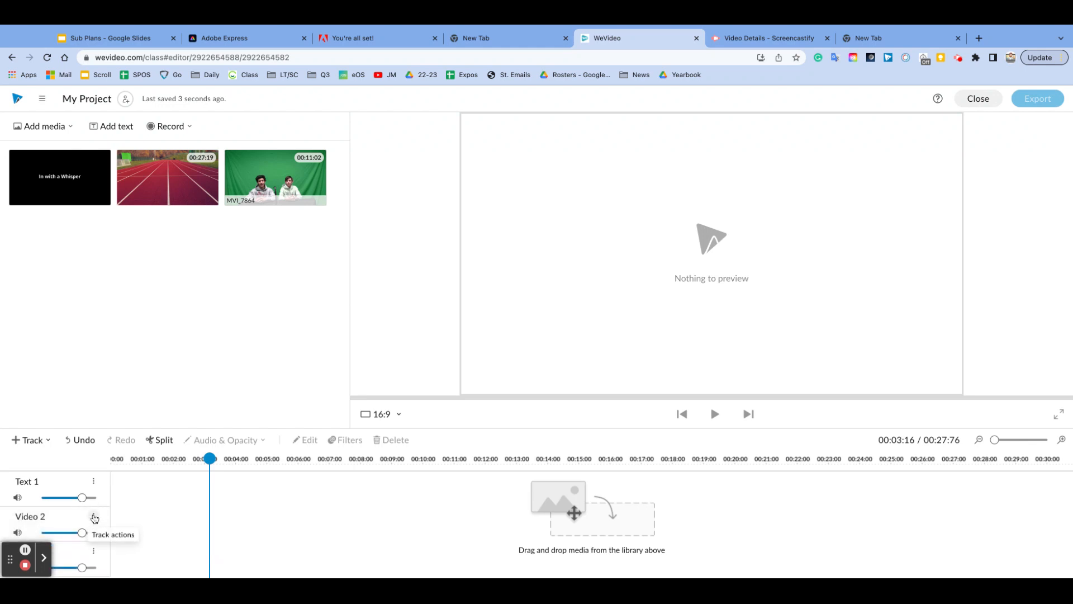
click(93, 516)
click(131, 483)
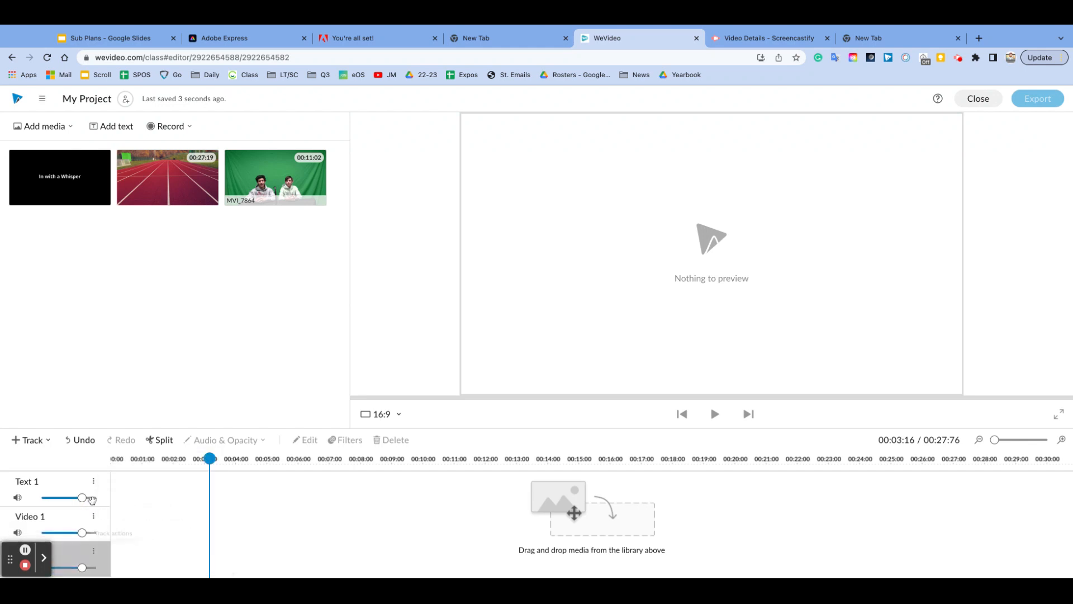
scroll(105, 529, down, 1)
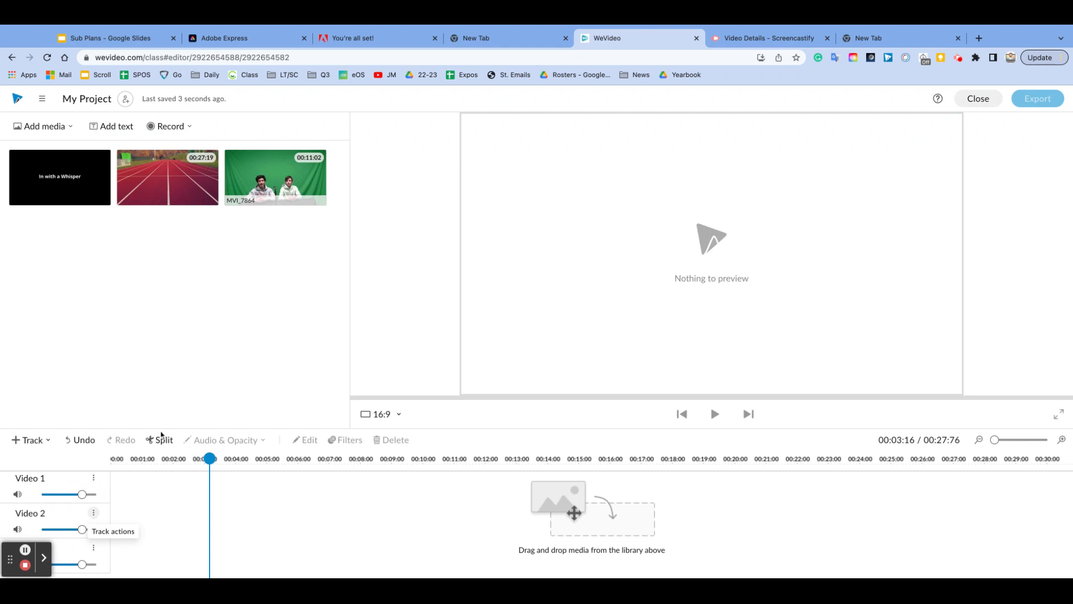
Place the green-screen clip MVI_7864 at the start of the Video 1 track and return the playhead to the beginning.
drag(268, 188, 128, 494)
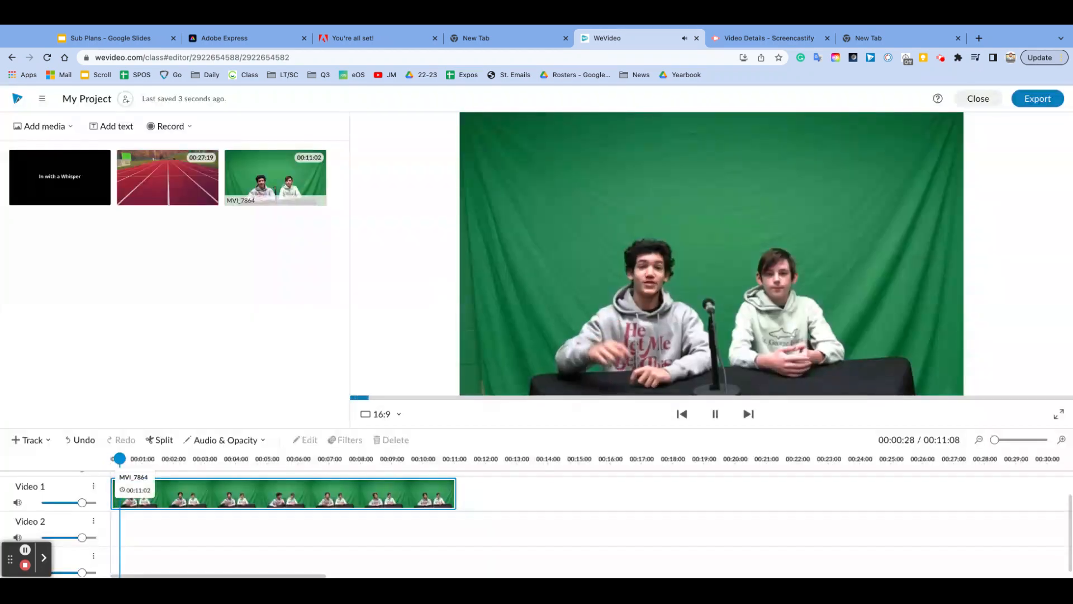
click(118, 492)
drag(128, 458, 111, 458)
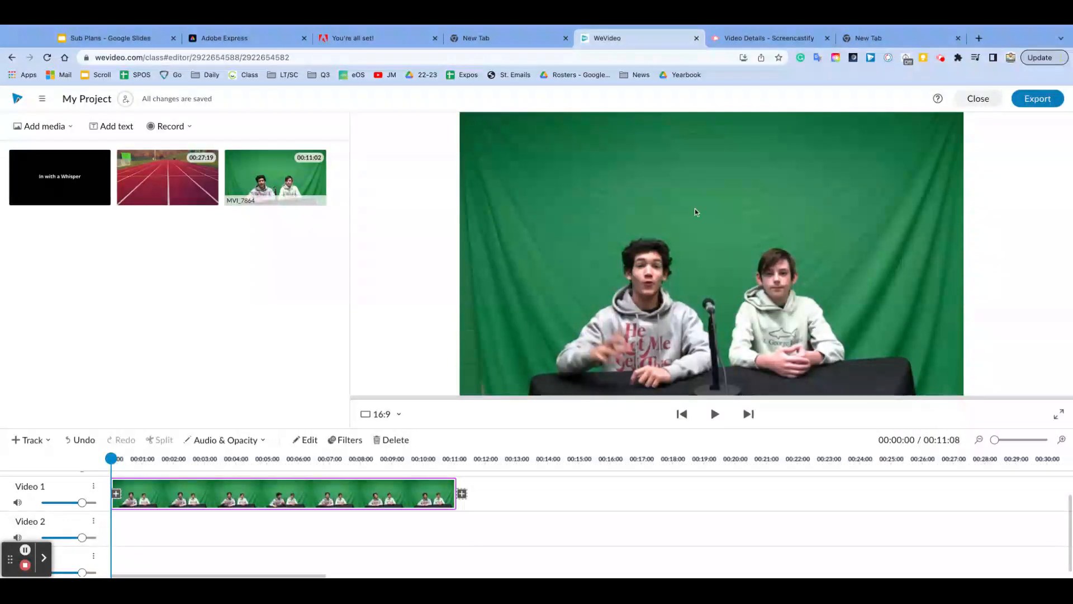
Place the running-track background clip at the start of the Video 2 track, beneath the green-screen clip.
click(193, 186)
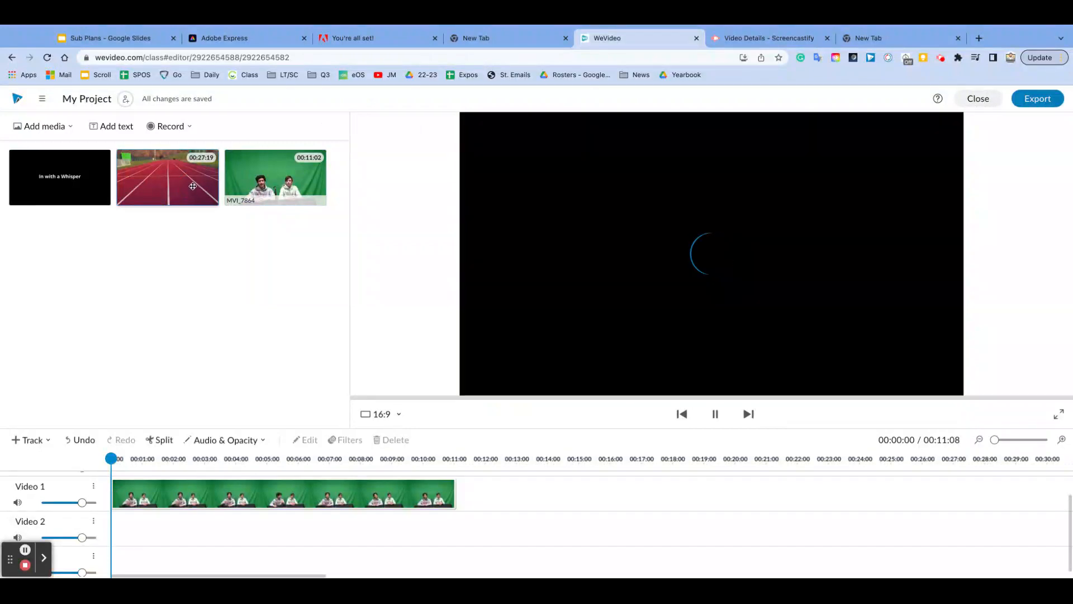
drag(193, 187, 130, 511)
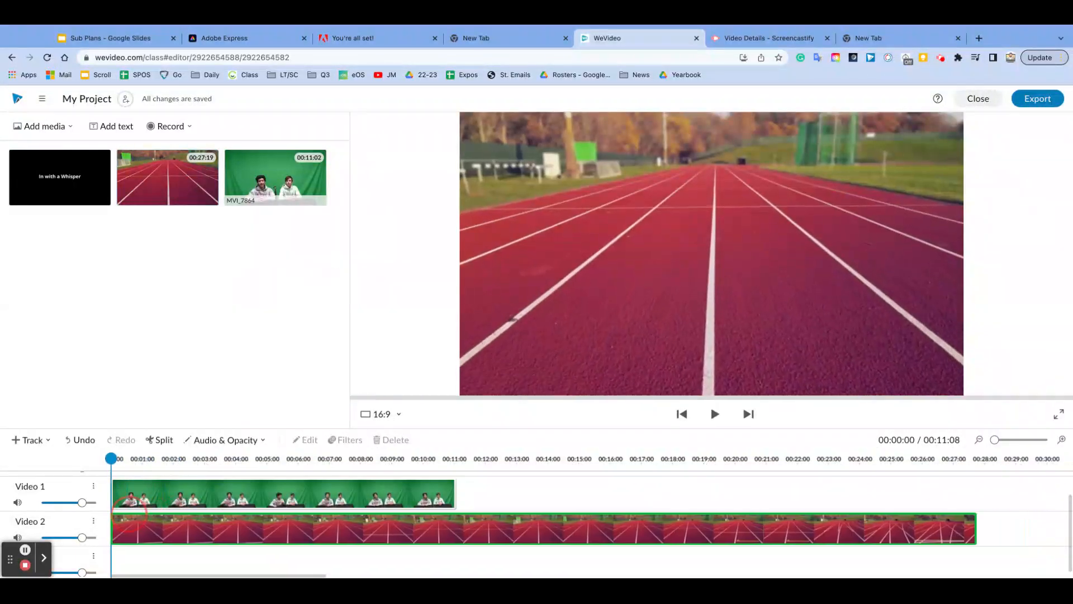
click(43, 126)
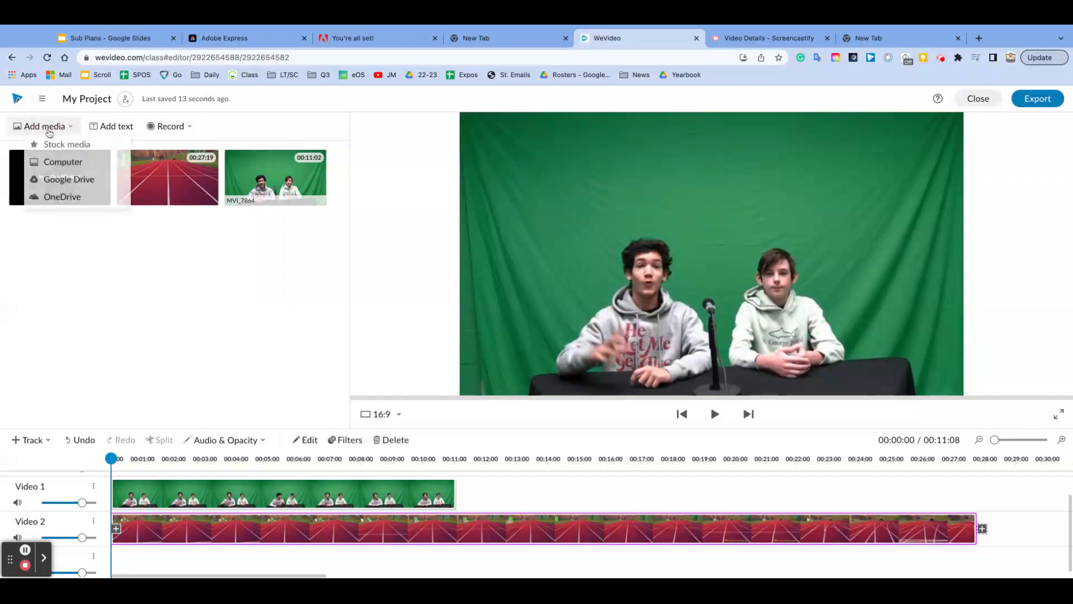
click(157, 281)
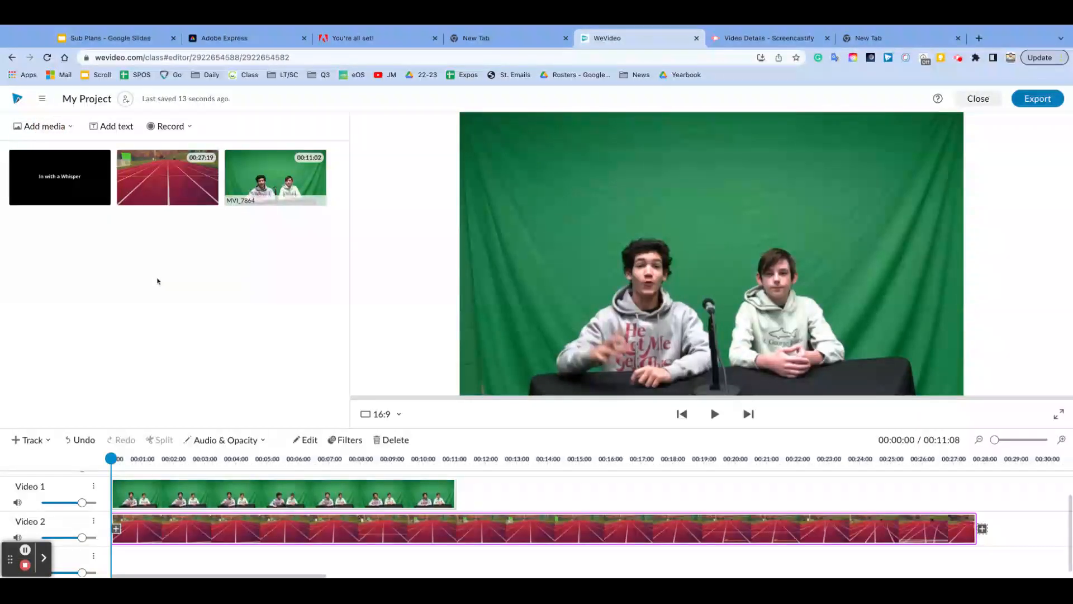
Play the start of the timeline to check how the two stacked clips look, and return the playhead to the beginning.
key(space)
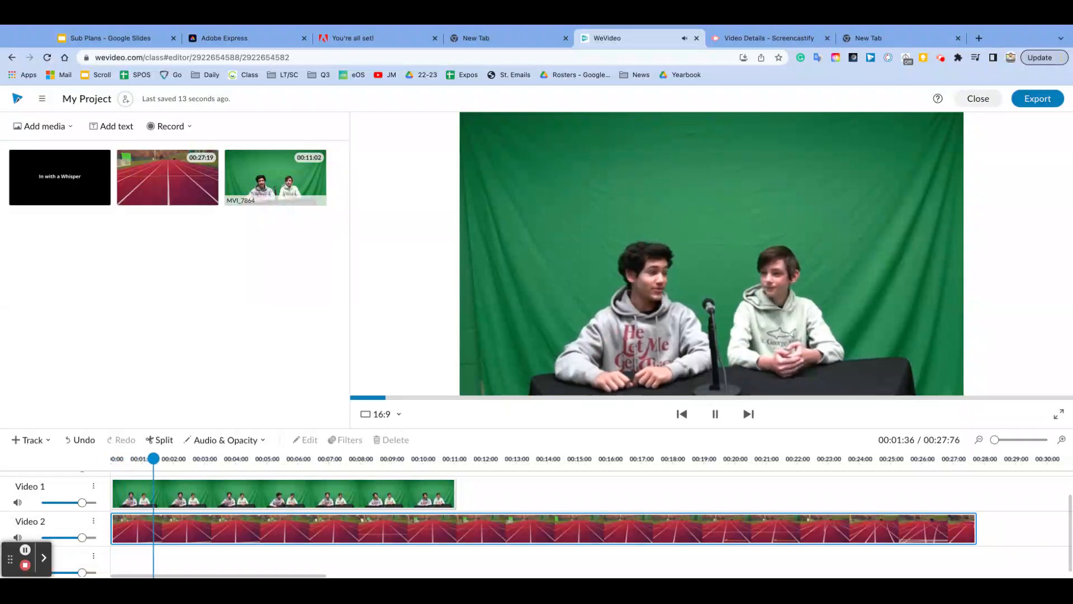
key(space)
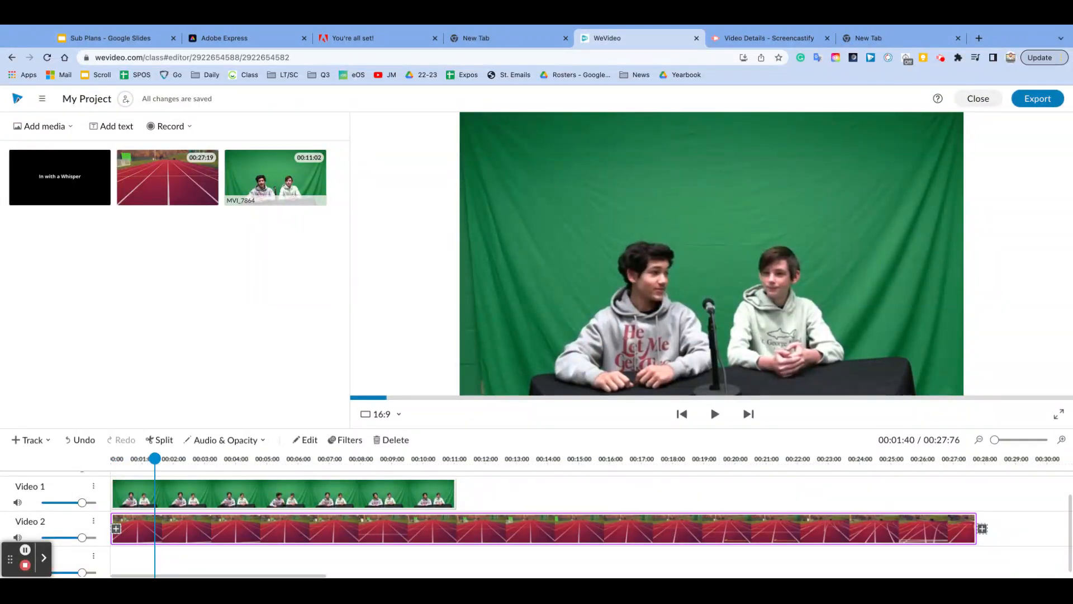
scroll(144, 519, up, 1)
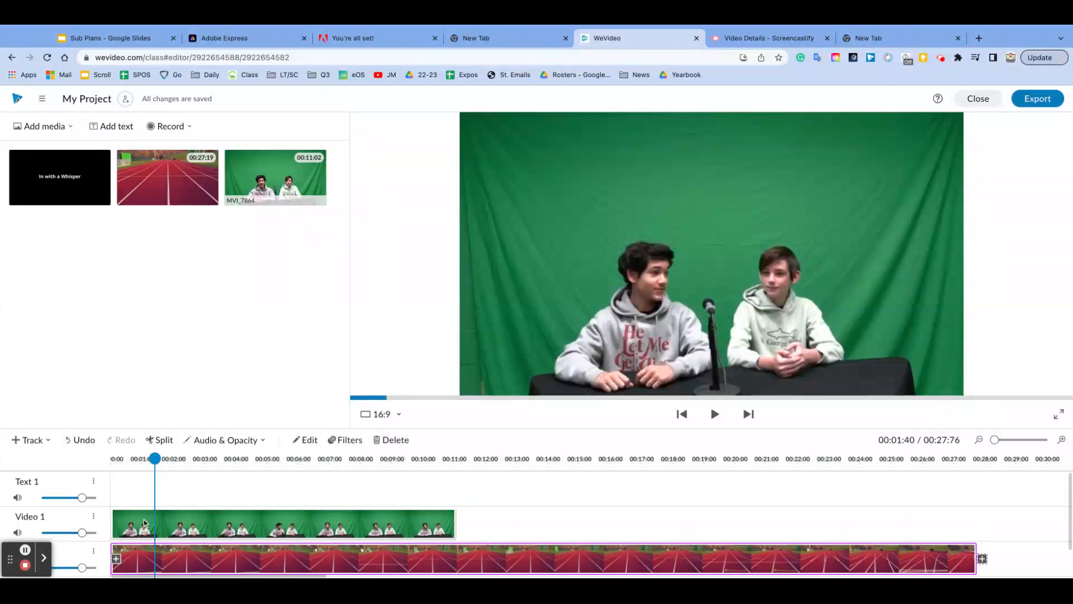
scroll(157, 503, down, 2)
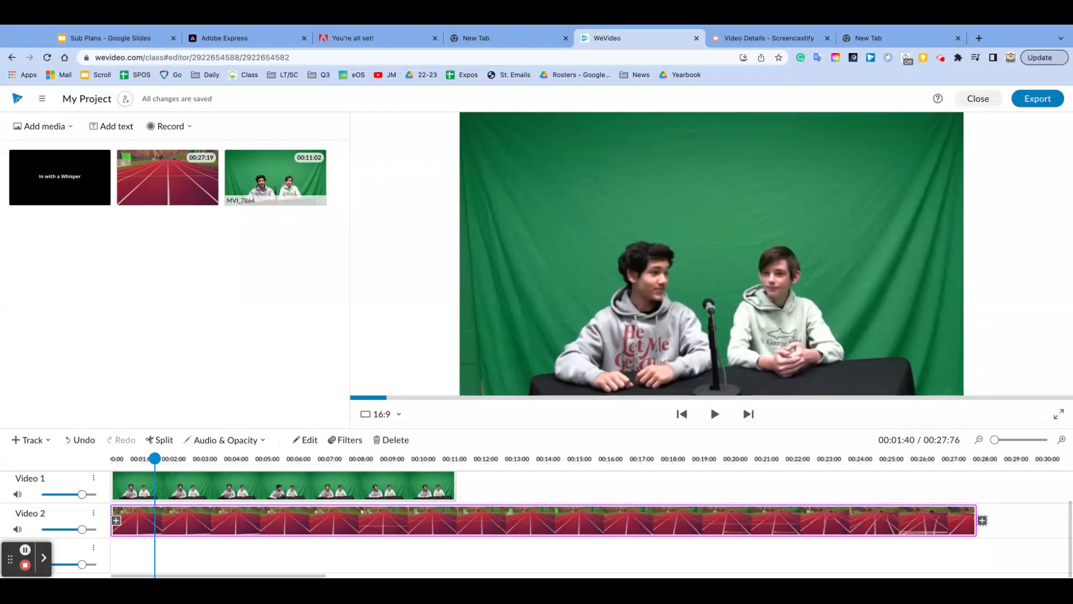
drag(154, 459, 92, 455)
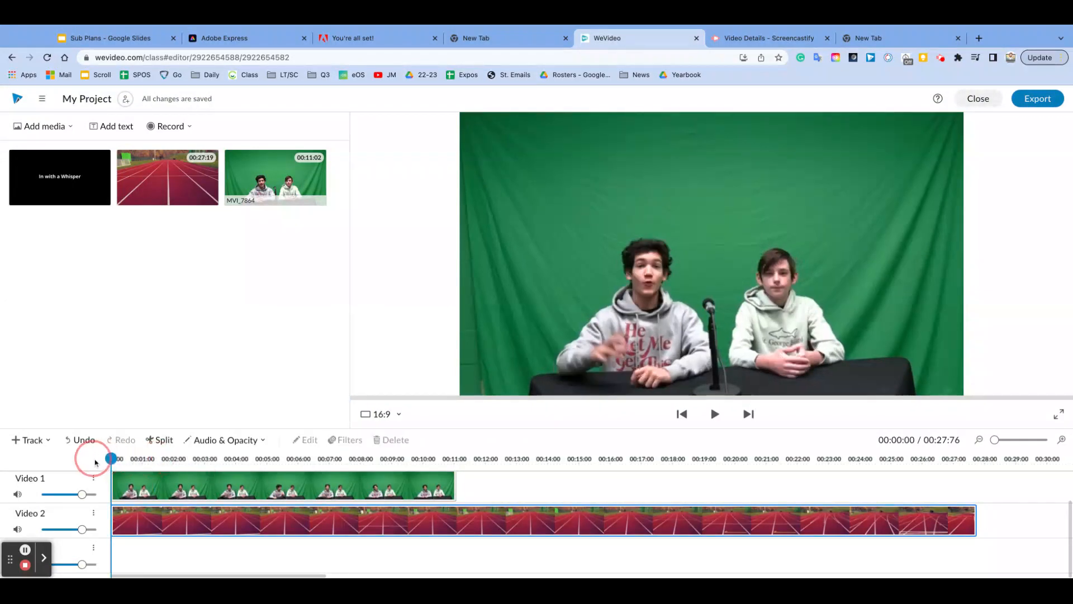
Open the green-screen clip on Video 1 for editing and bring up its horizontal and vertical crop adjustments.
click(134, 482)
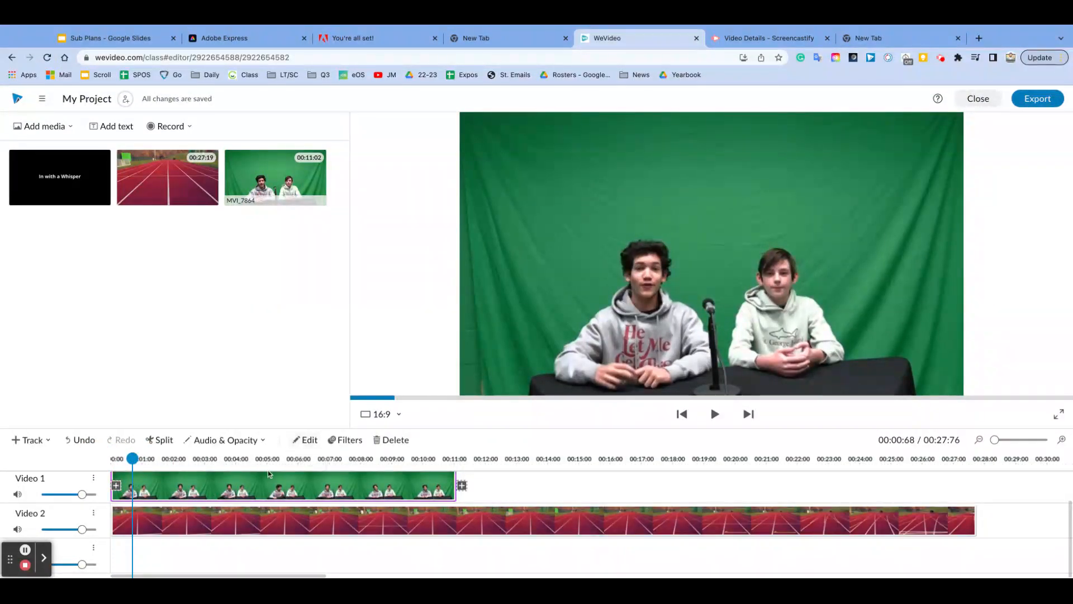
click(305, 439)
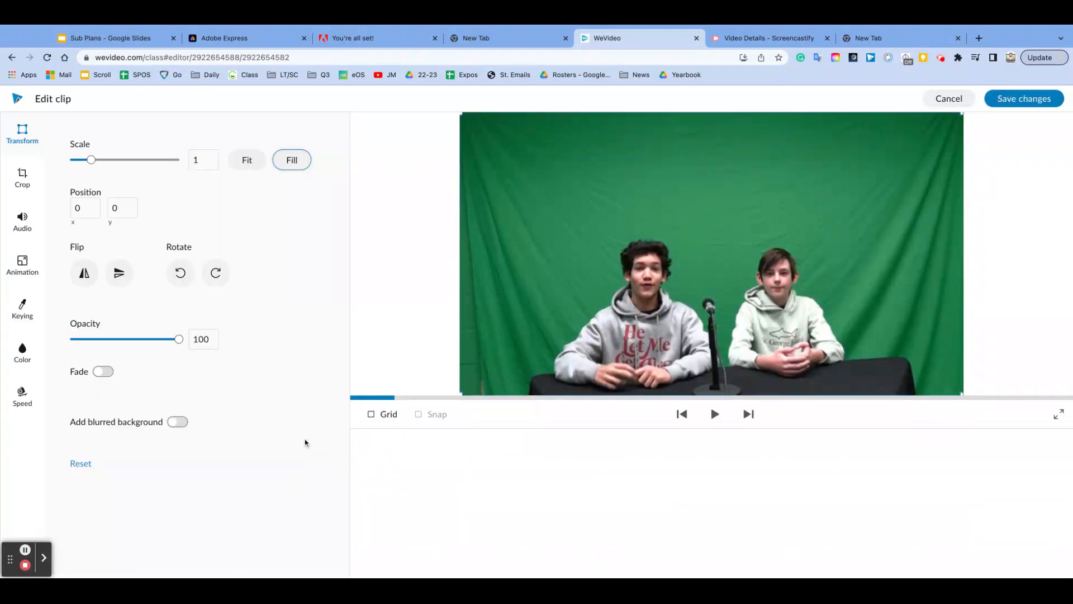
click(23, 178)
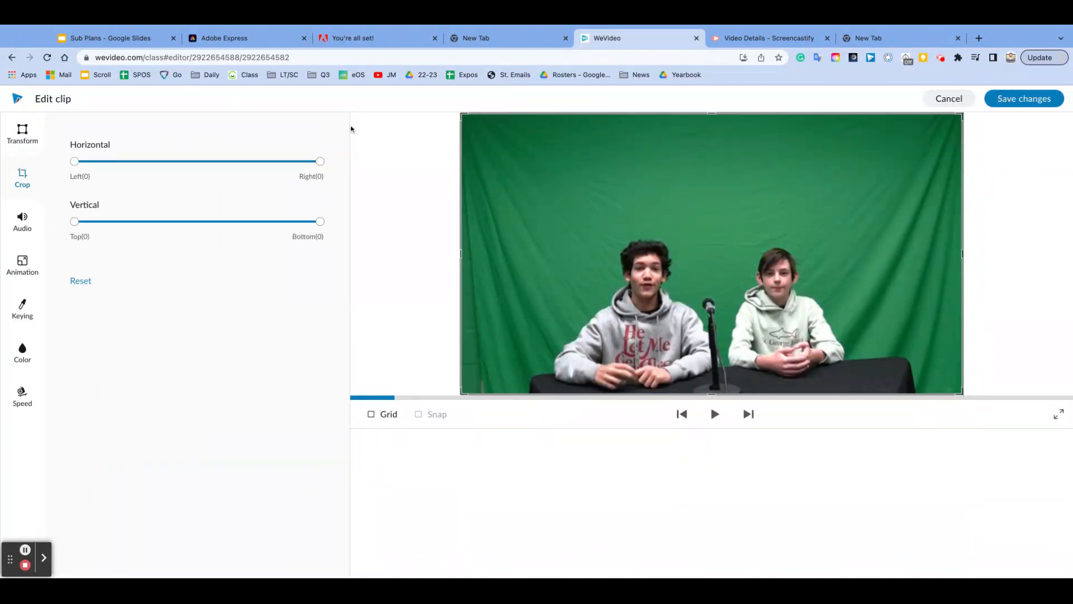
mouse_move(320, 161)
mouse_down()
mouse_move(276, 160)
mouse_move(321, 161)
mouse_up()
mouse_move(74, 221)
mouse_down()
mouse_move(122, 221)
mouse_move(67, 223)
mouse_up()
Key out the green backdrop by sampling its colour 207b4d, and save the clip changes.
click(22, 307)
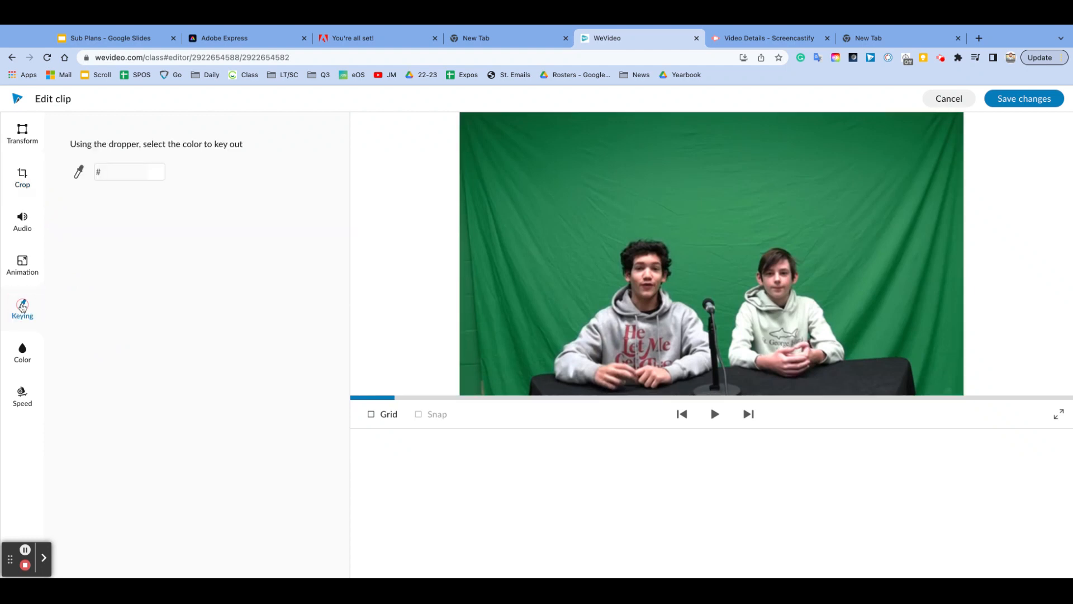
click(79, 174)
click(580, 168)
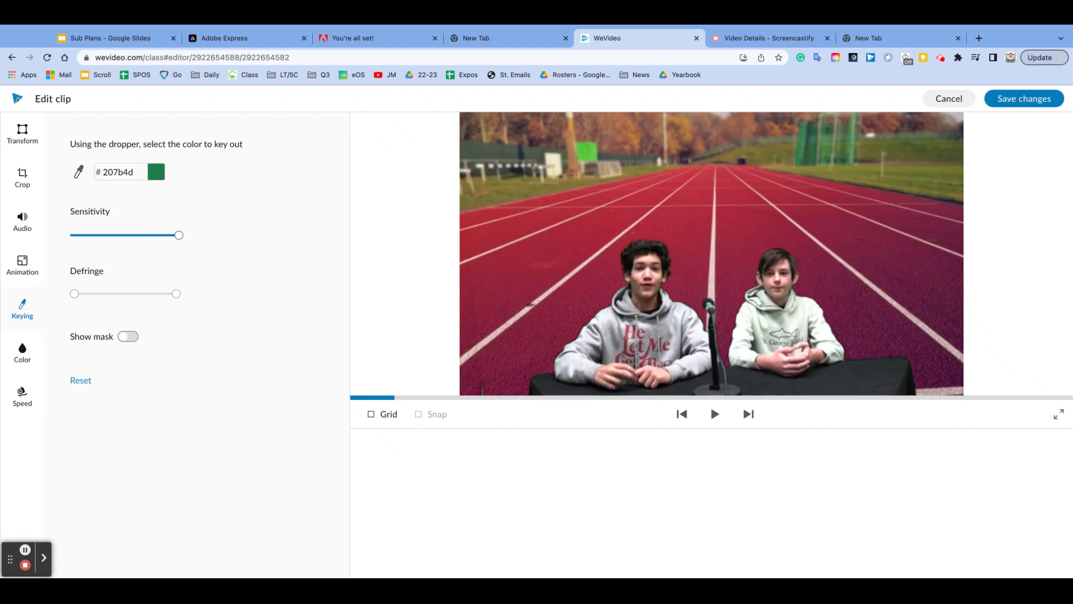
click(1012, 100)
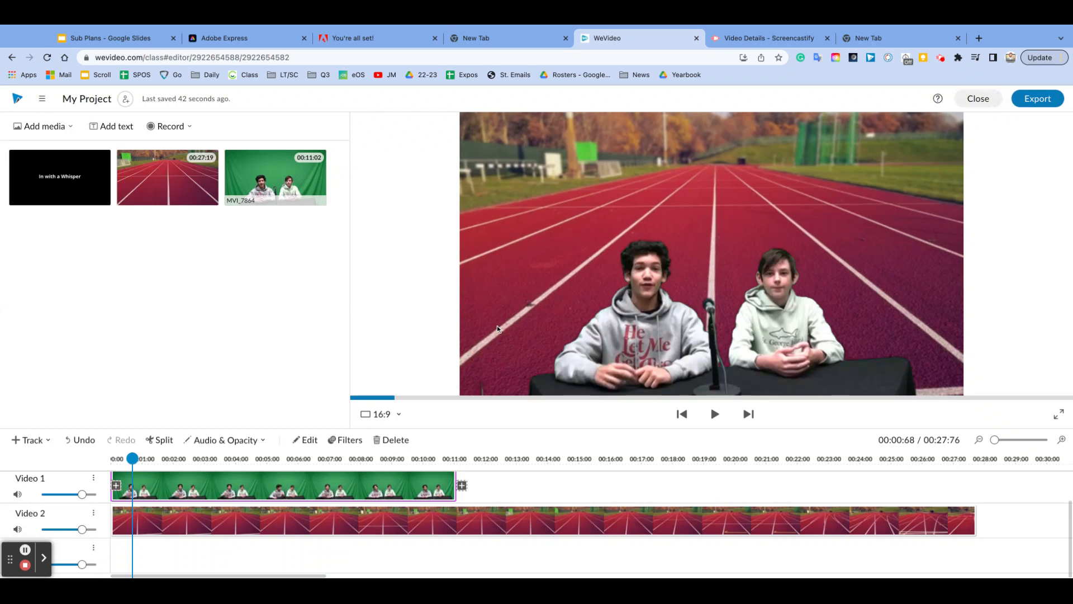
Play the timeline from the beginning to review the keyed clip over the running-track background.
drag(133, 459, 76, 456)
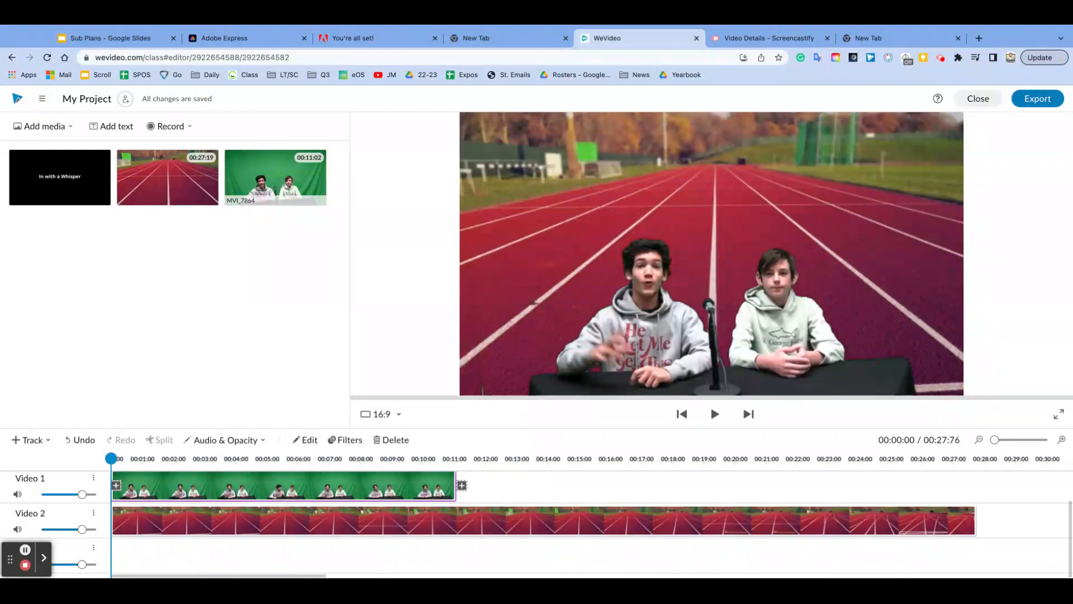
key(space)
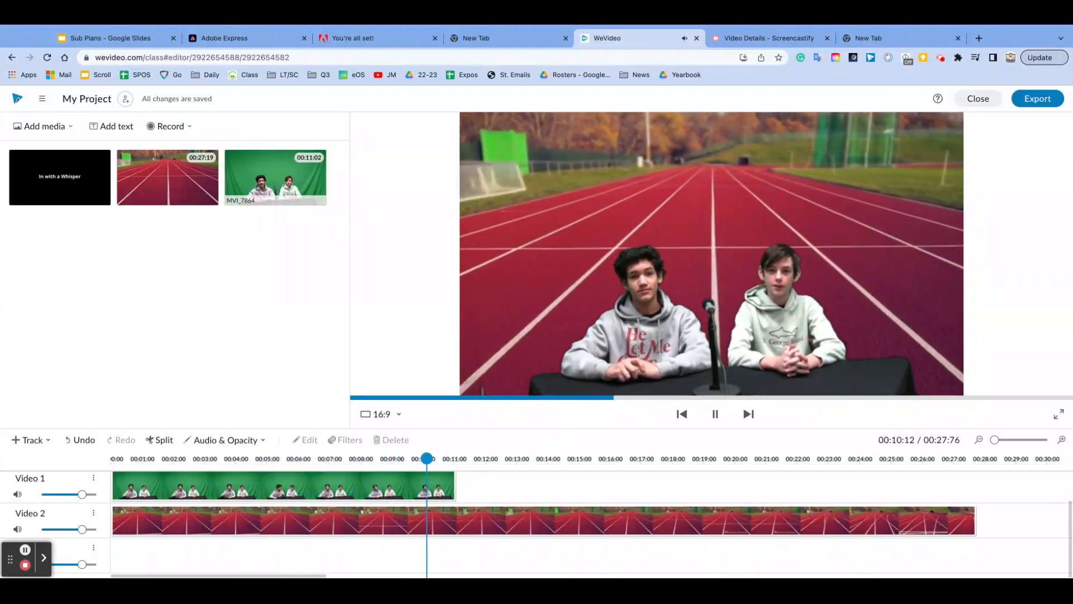
click(145, 487)
Delete the running-track background clip from the Video 2 track.
click(163, 523)
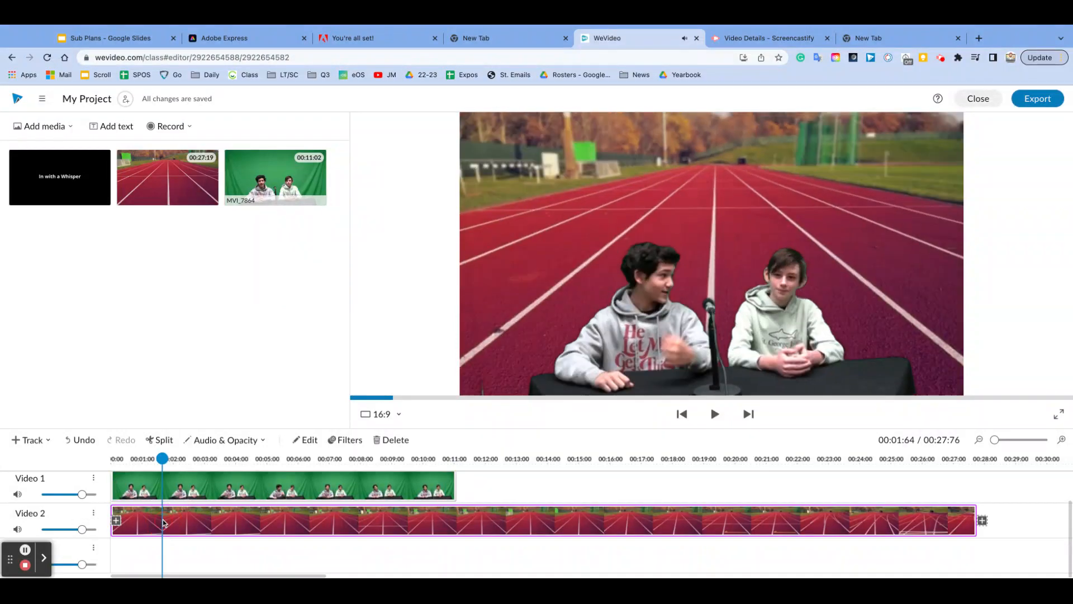
key(Delete)
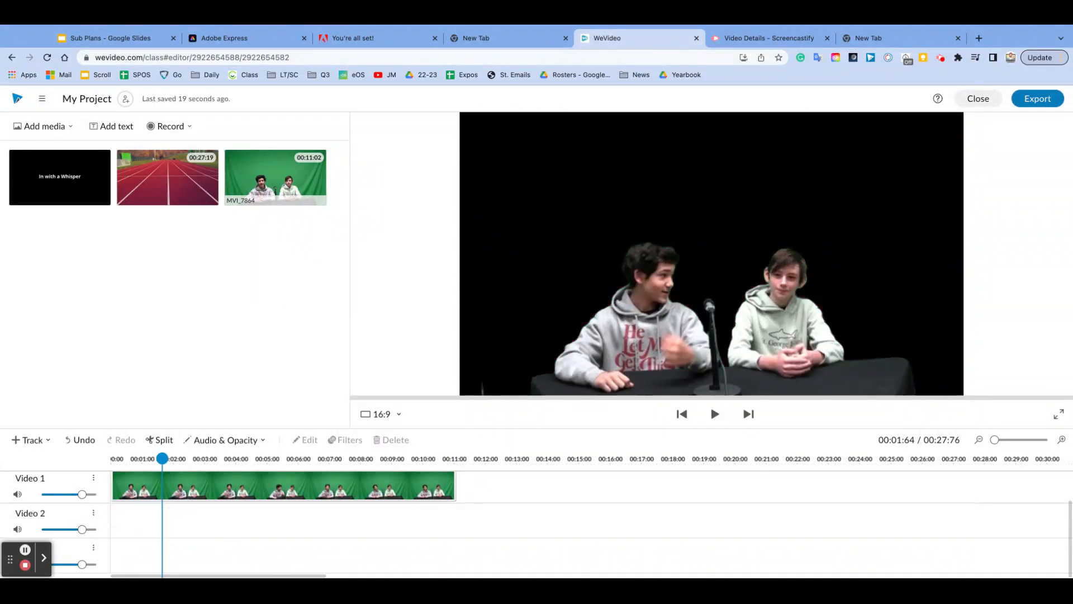
Search the stock videos for "boys basketball" and add the 17-second indoor game clip with player number 10 to the project media.
click(39, 127)
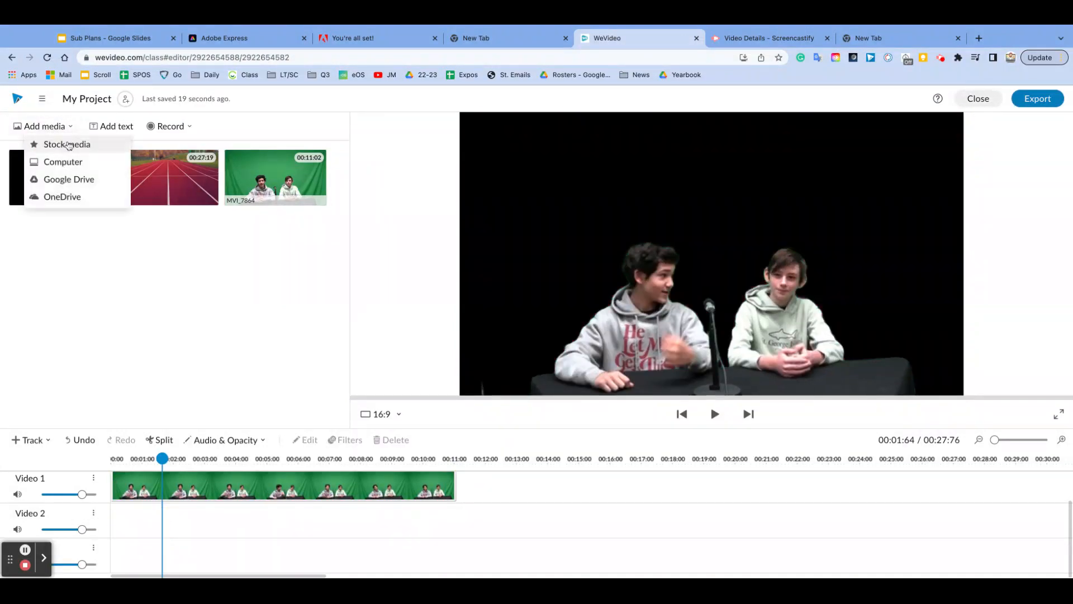
click(64, 144)
click(646, 217)
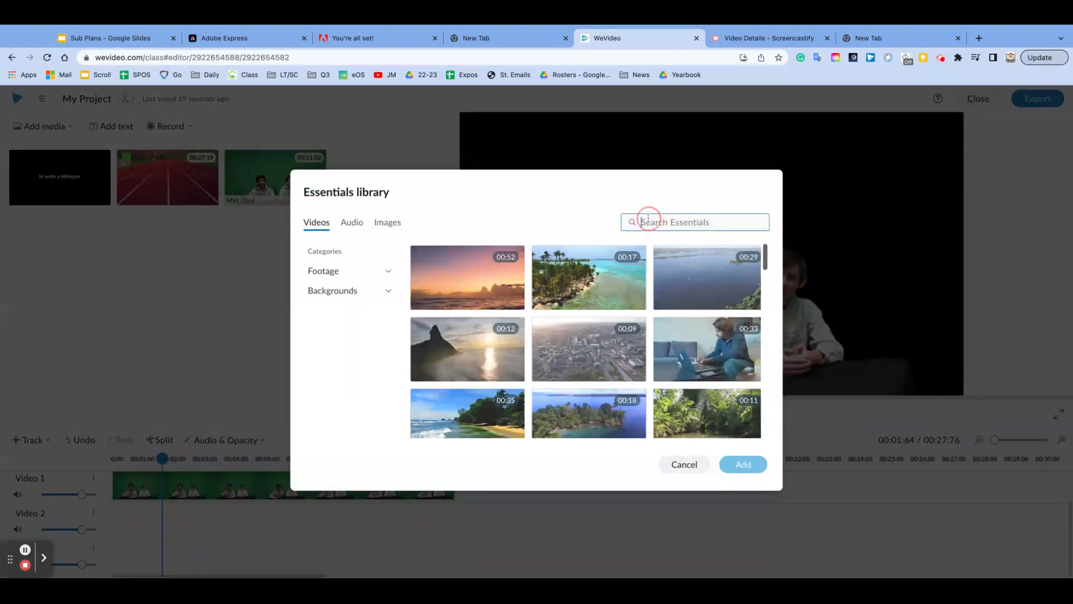
text(boys)
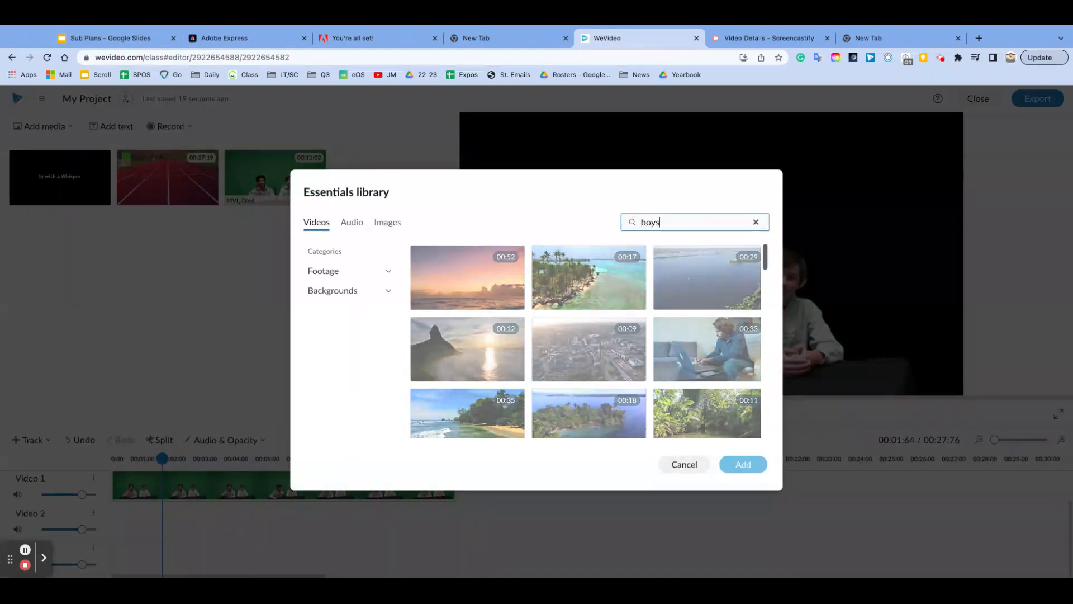
text( basketball)
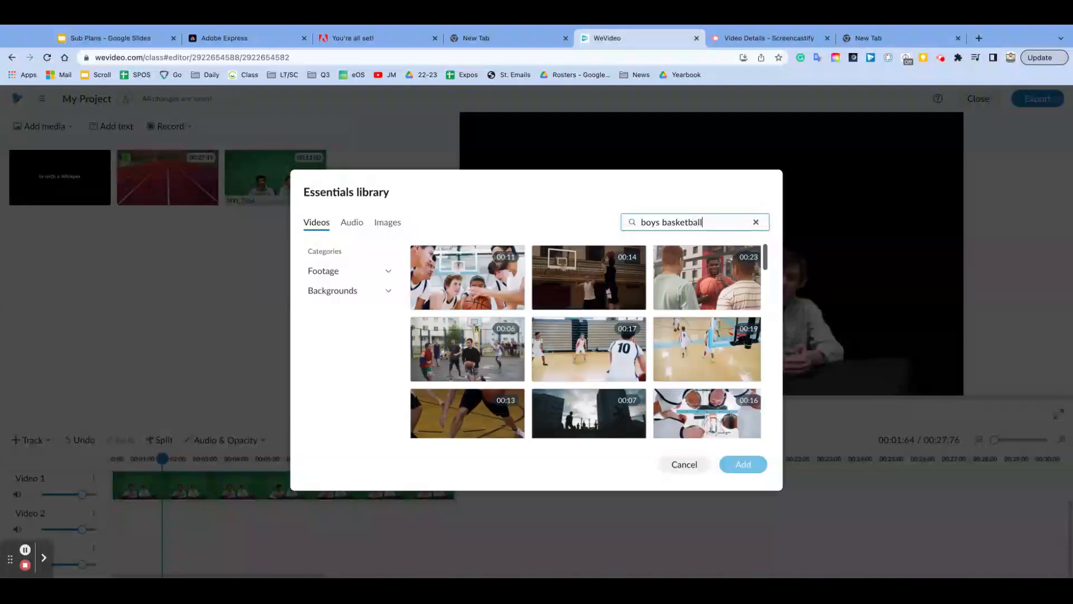
click(606, 364)
click(747, 466)
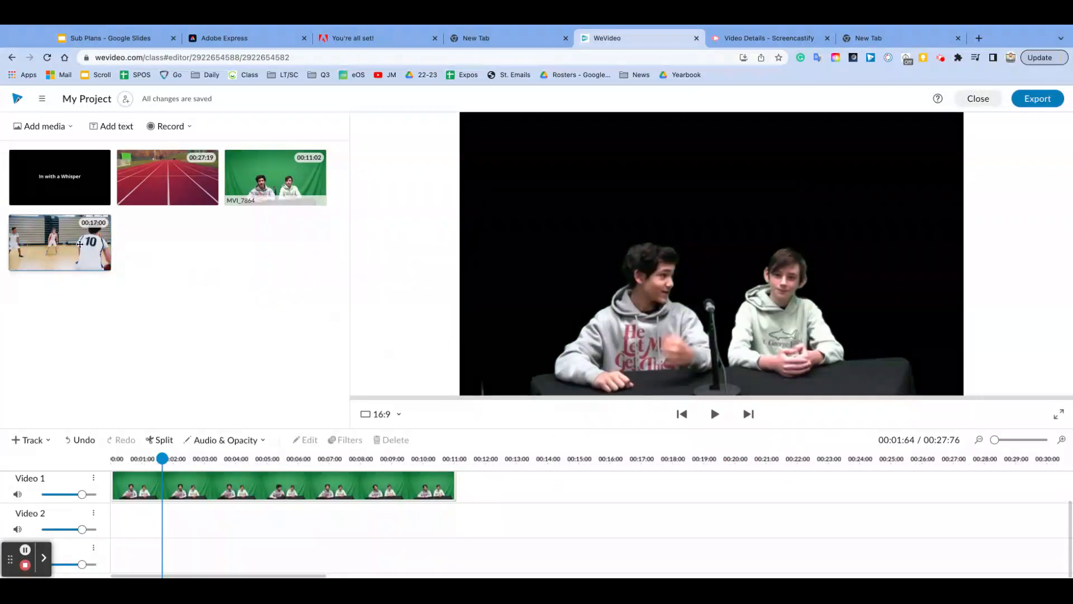
Place the basketball clip at the start of the Video 2 track and play the composite.
drag(79, 242, 127, 518)
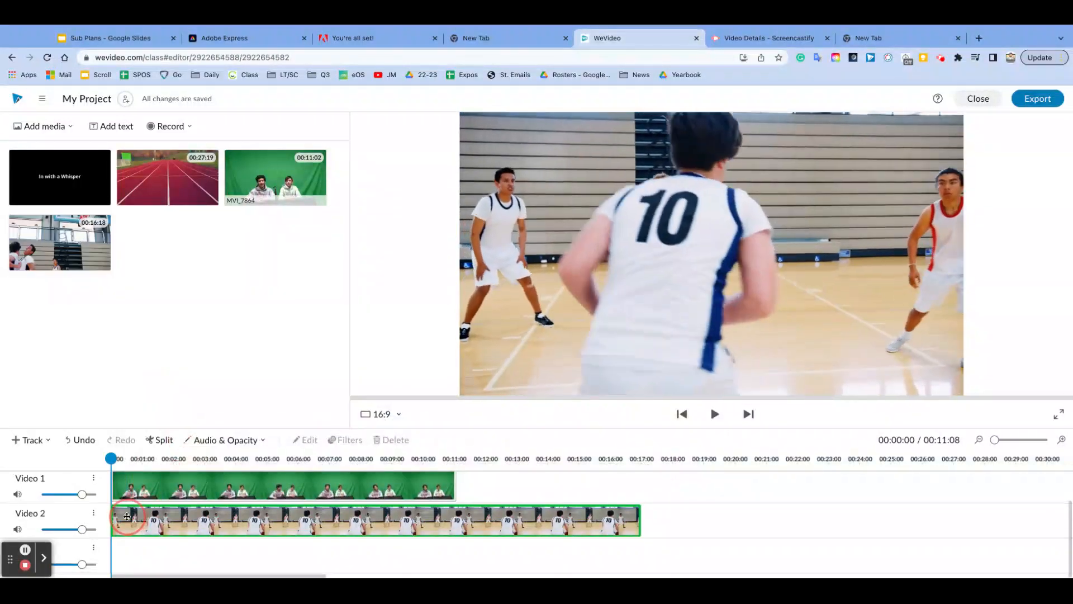
key(space)
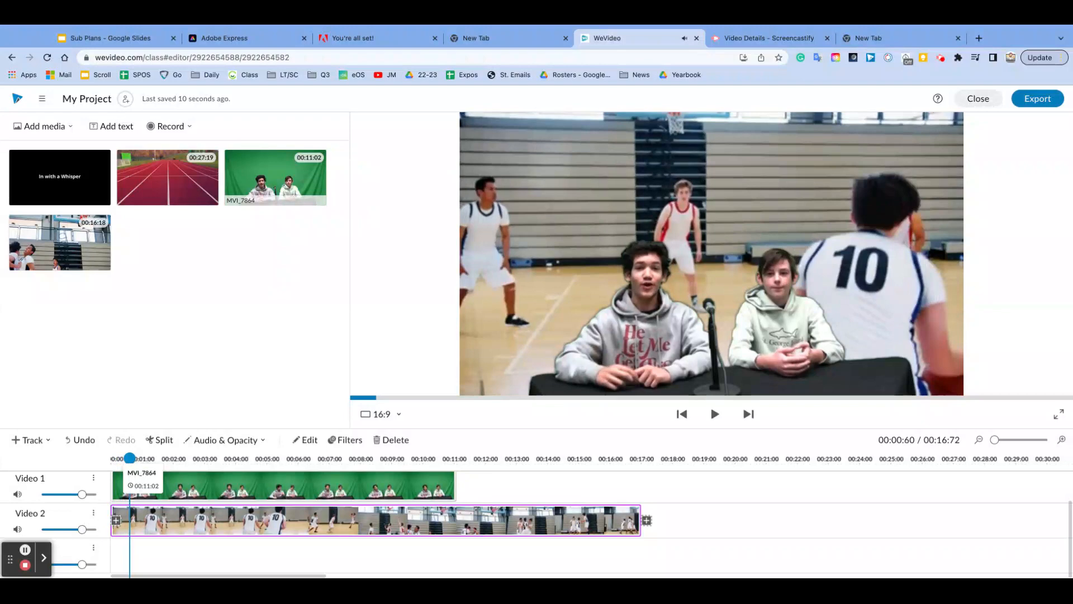
Review the editing options of the green-screen clip on Video 1, and return to the timeline by saving.
click(217, 464)
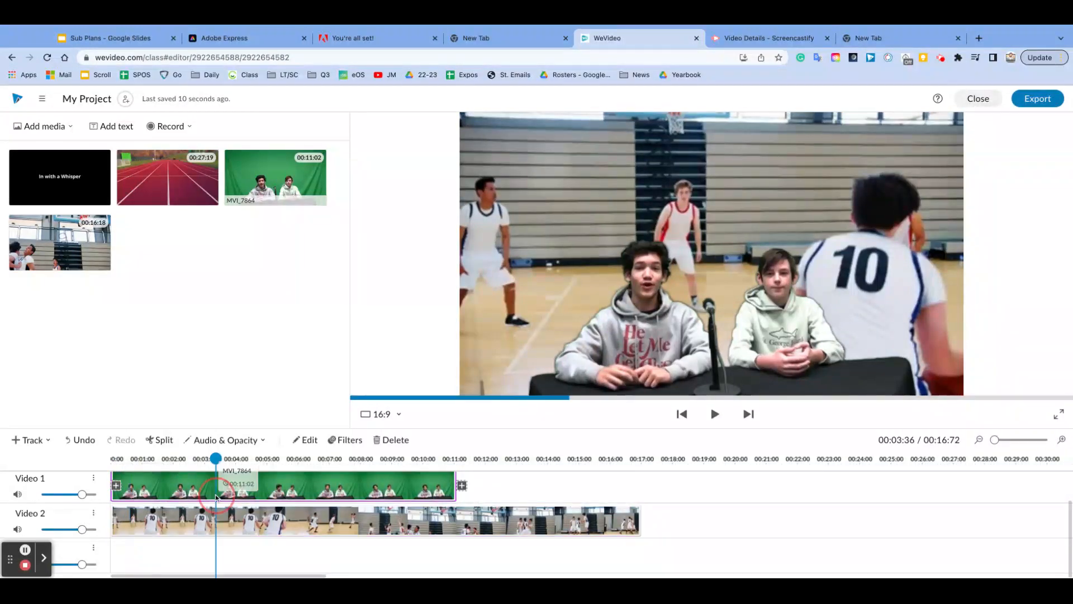
click(305, 440)
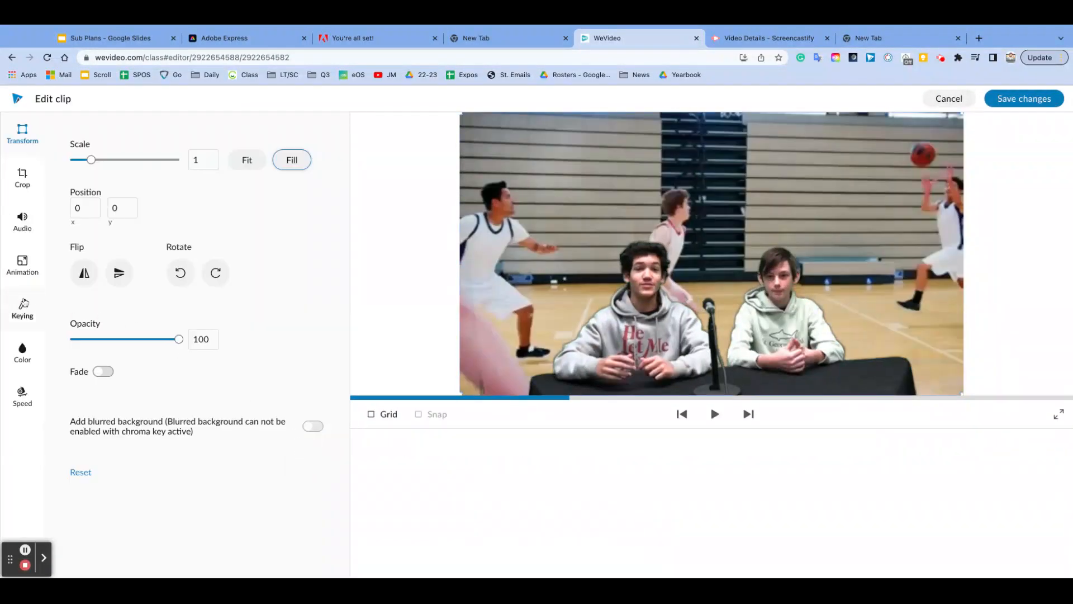
click(1030, 110)
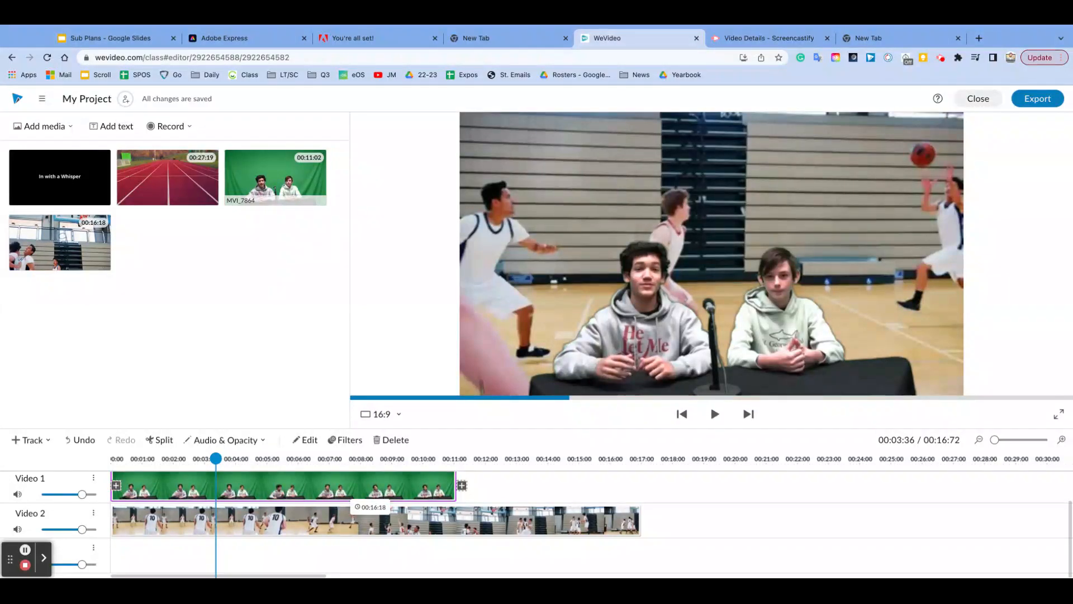
Add the Trailer Cut motion title from the text library, place it at the start of the Text 1 track, and preview it.
scroll(159, 503, up, 1)
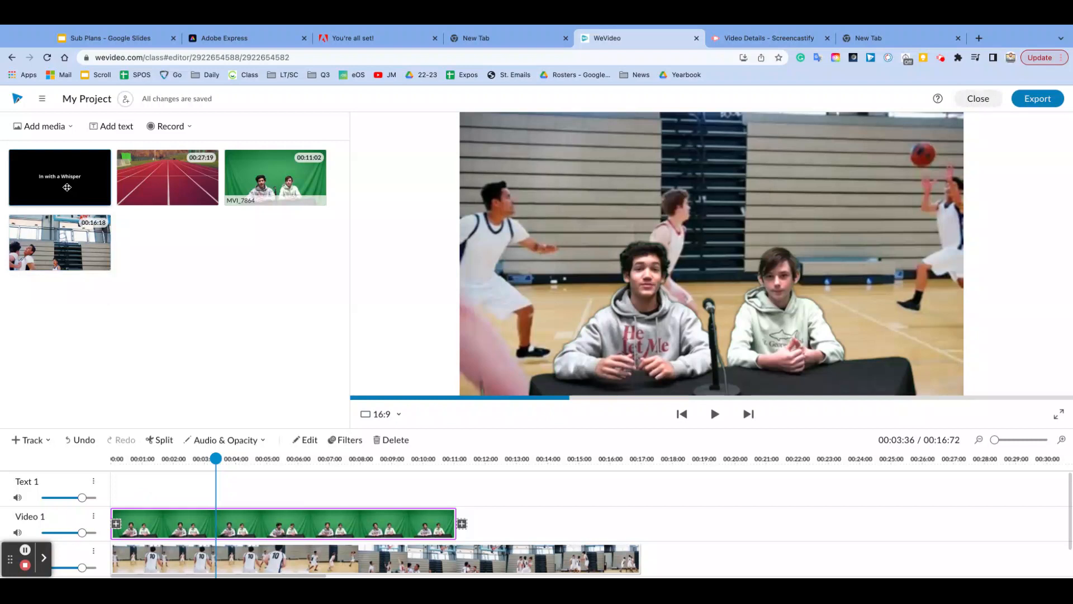
click(118, 125)
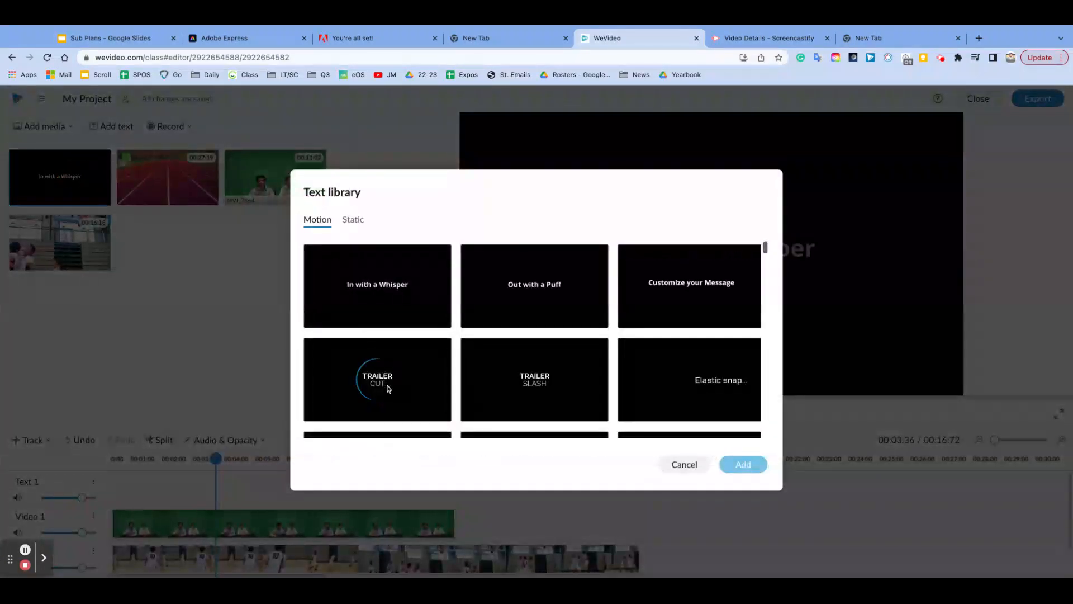
click(388, 387)
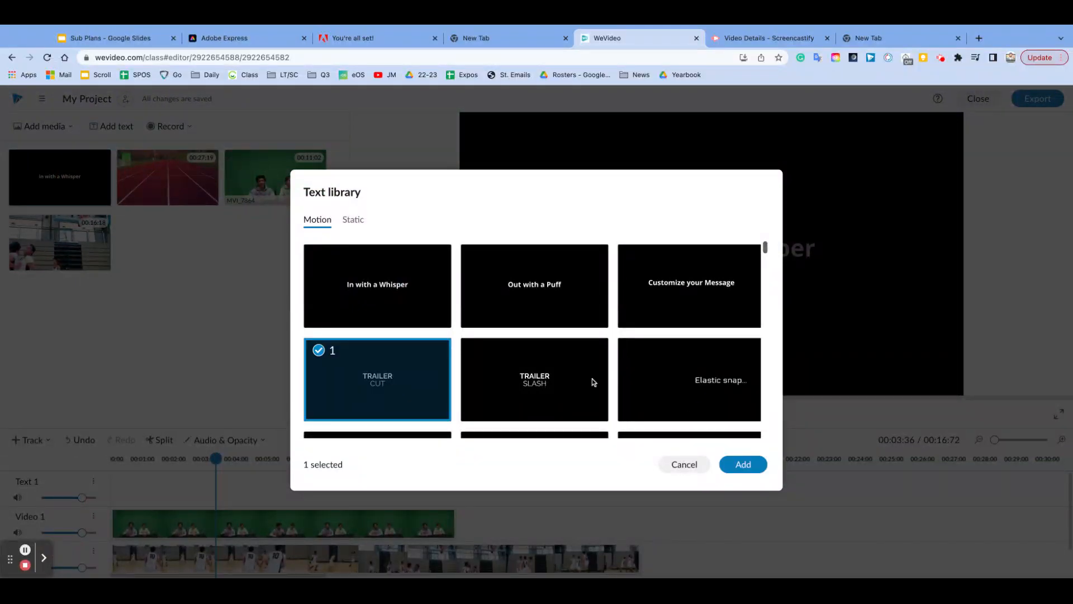
click(743, 464)
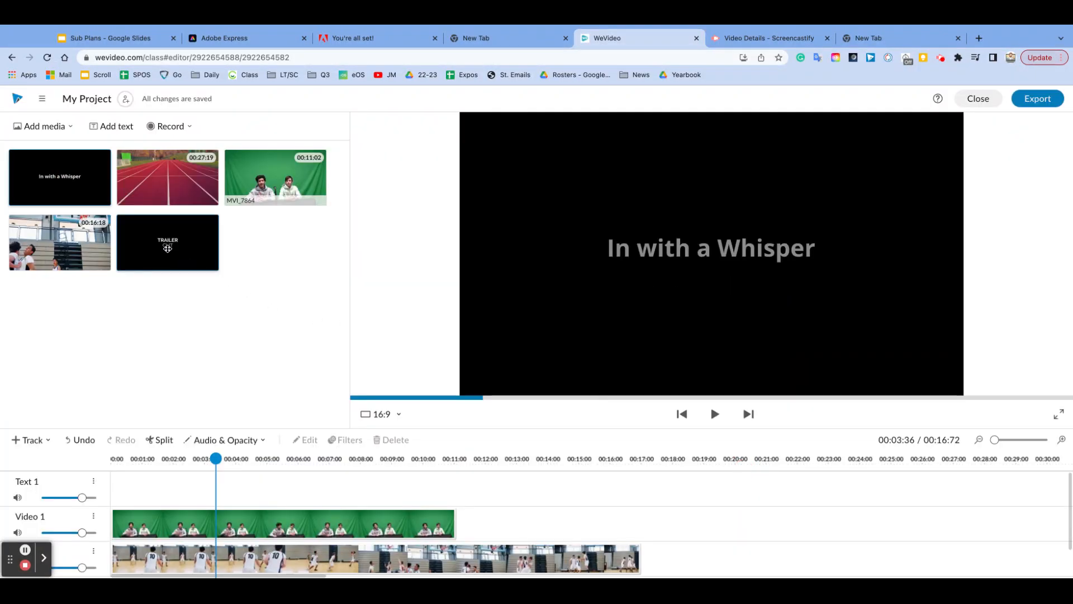
drag(166, 247, 128, 497)
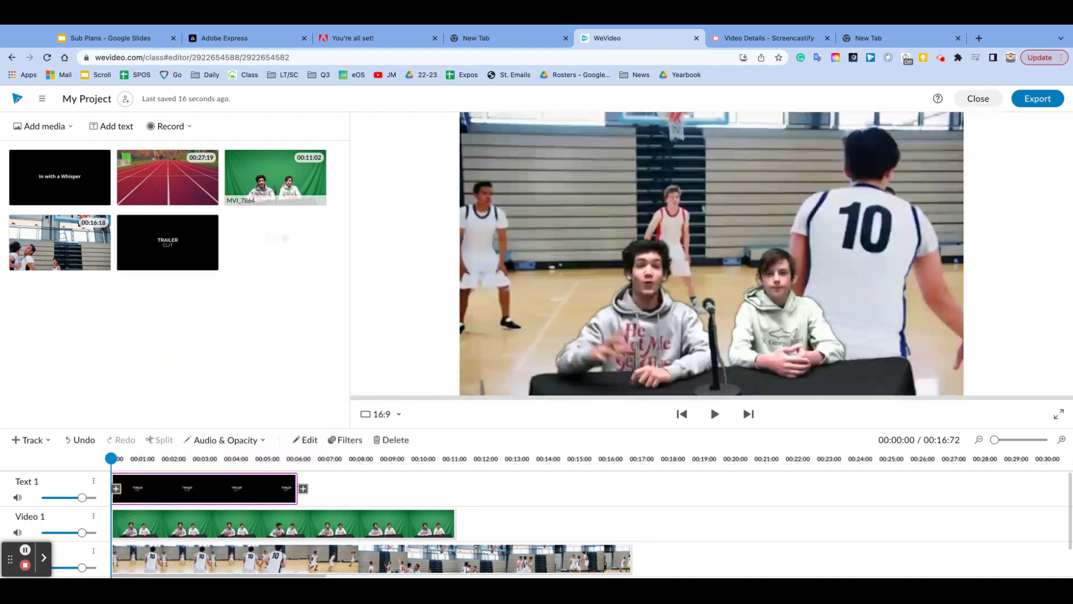
key(space)
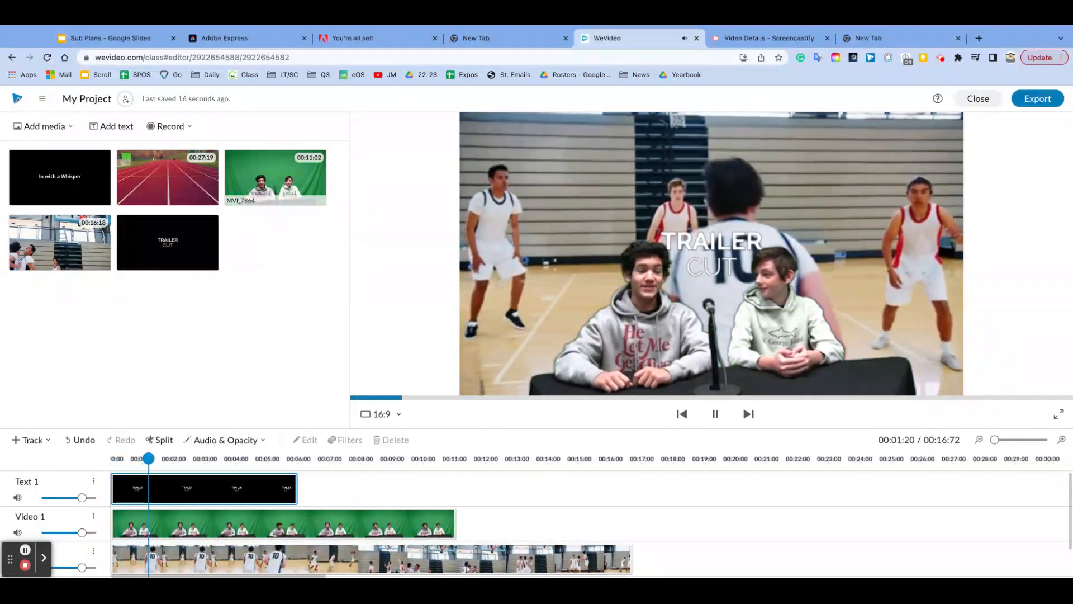
key(space)
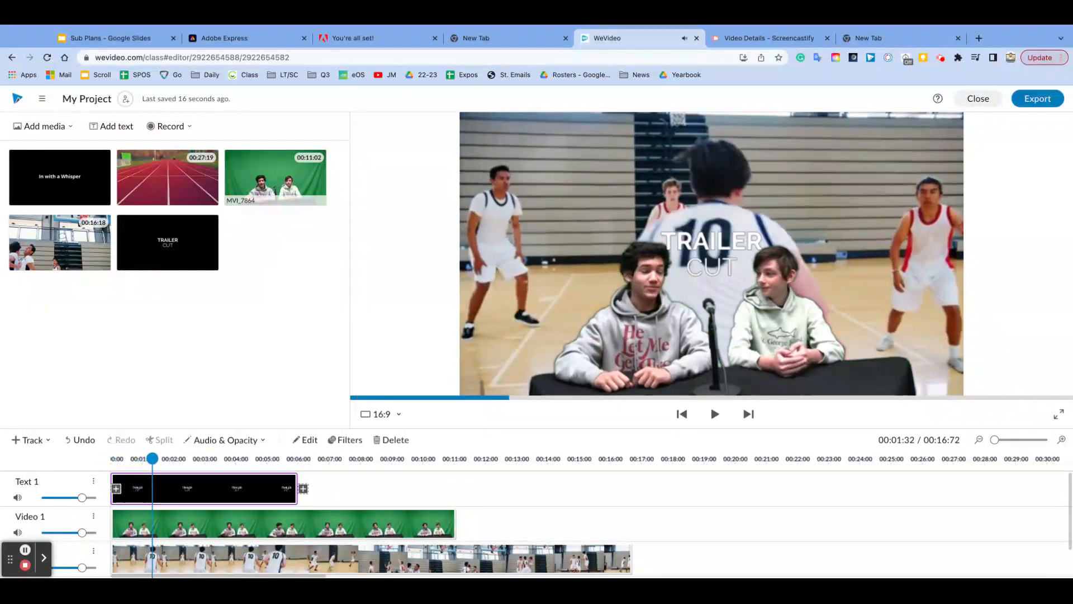
Replace the title's first line with the reporter's first name in capitals and its second line with REPORTER.
double_click(138, 496)
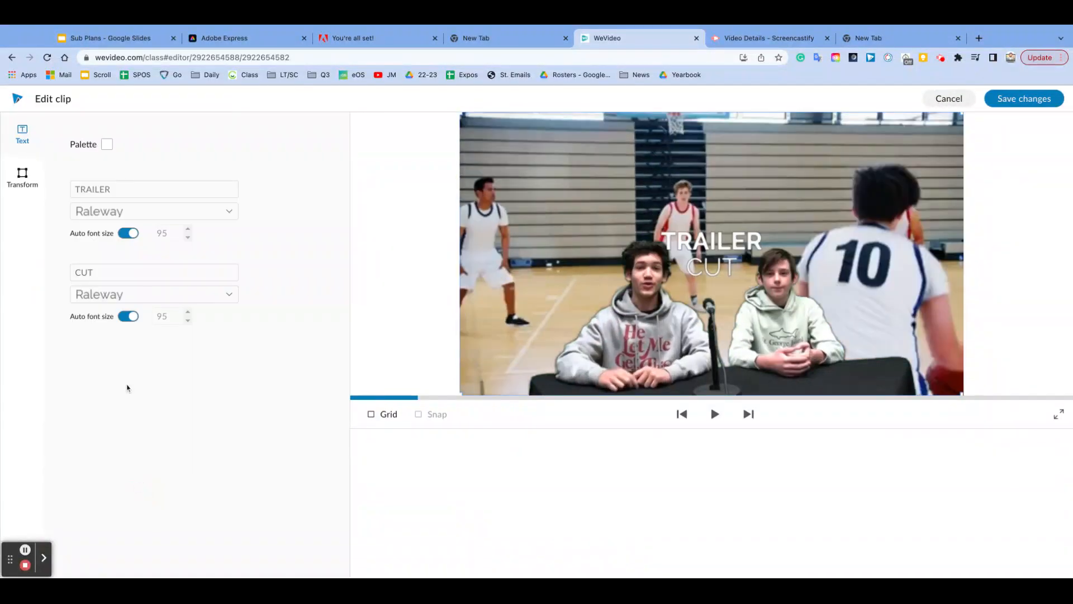
click(129, 193)
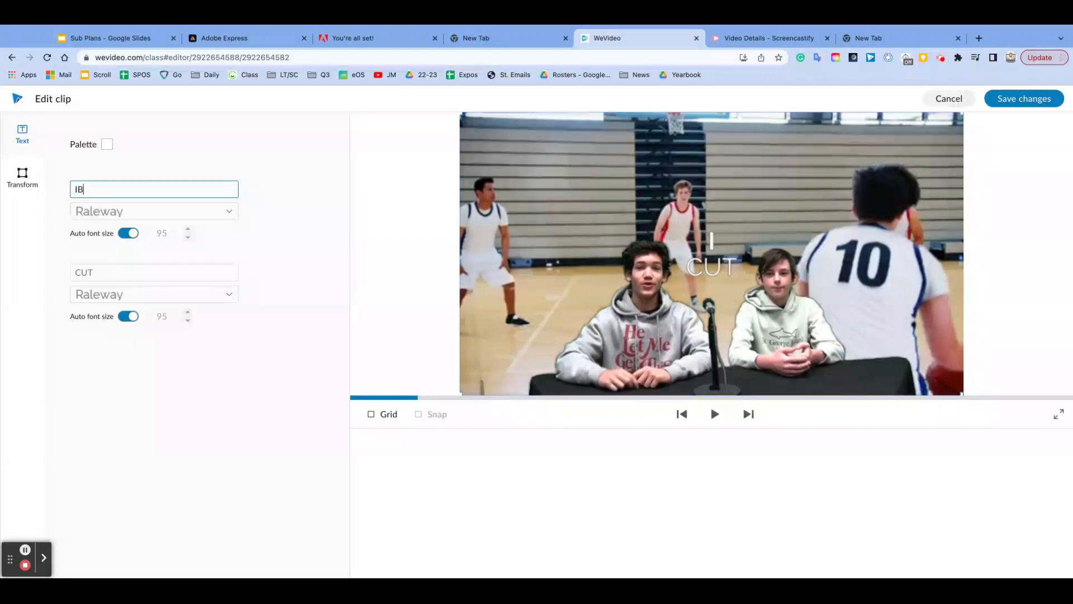
text(RAHIM)
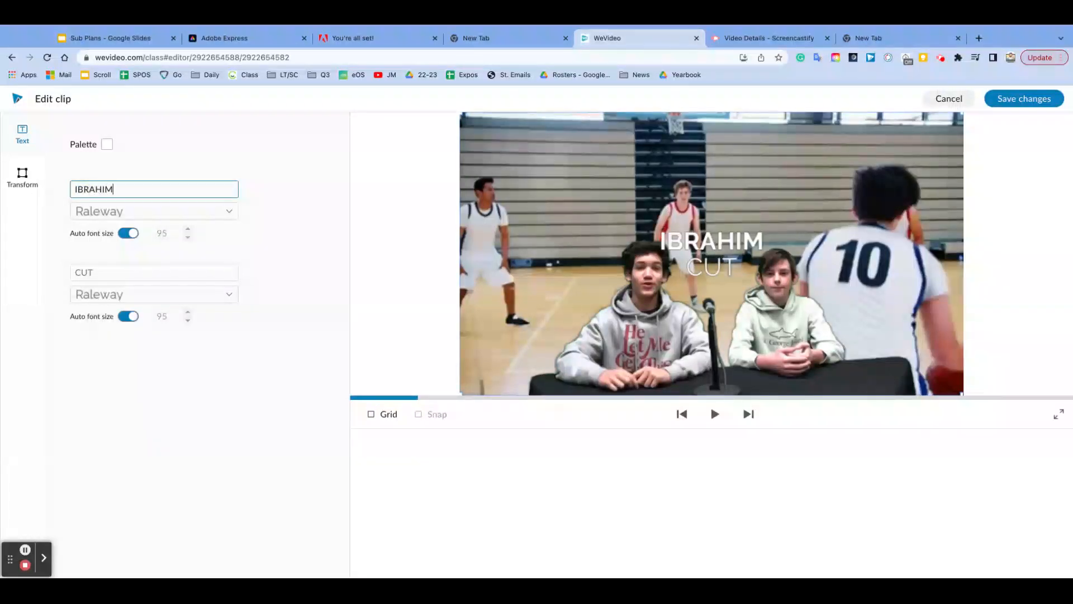
click(112, 272)
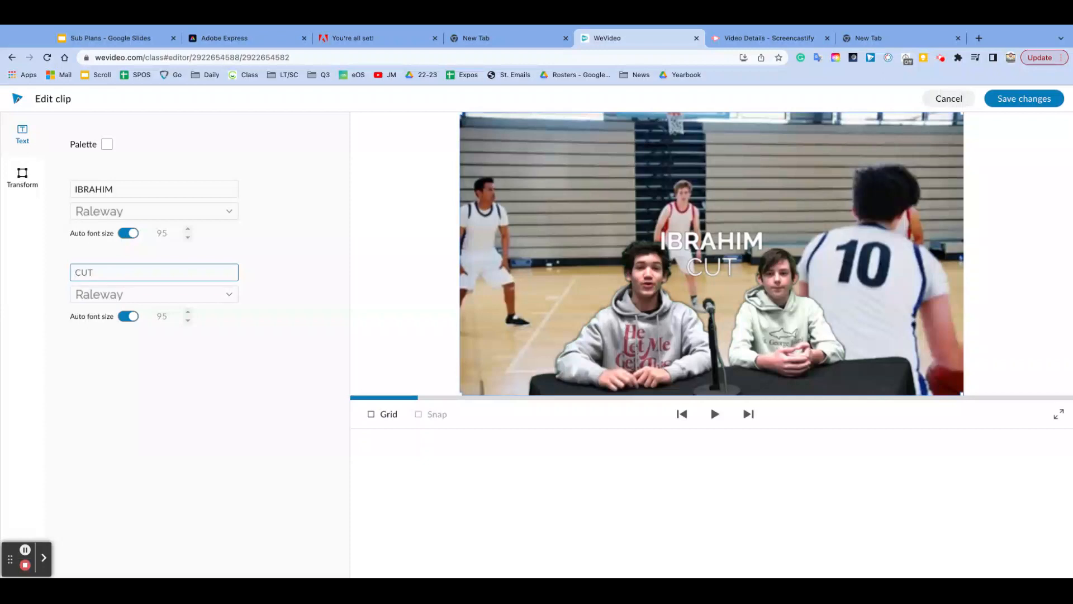
text(REPORTER)
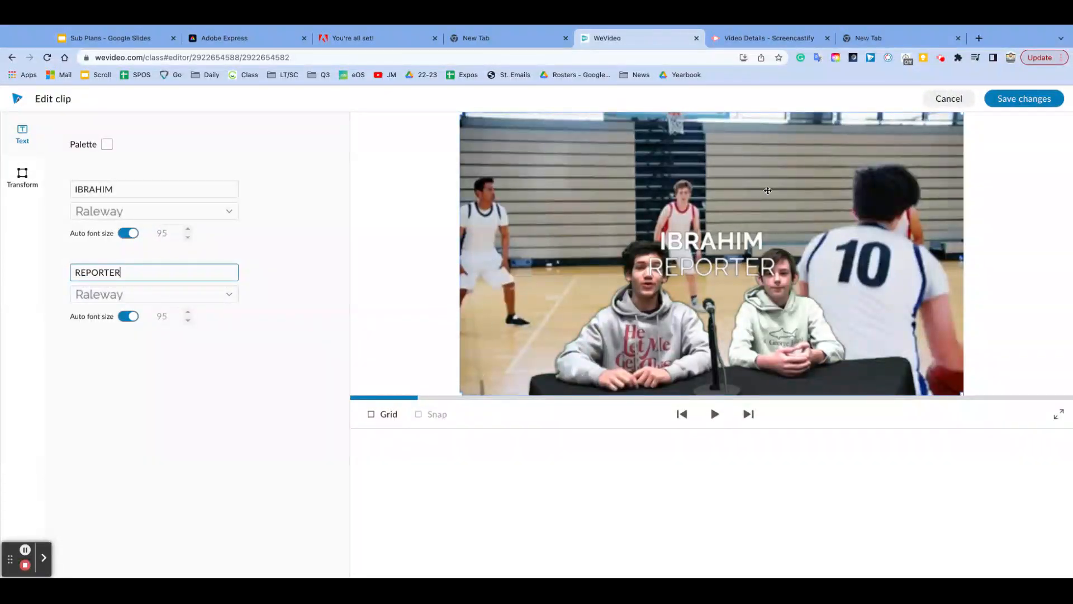
Shrink the title to about half size and position it over the court beside the dark-haired speaker in the grey hoodie.
drag(768, 191, 755, 274)
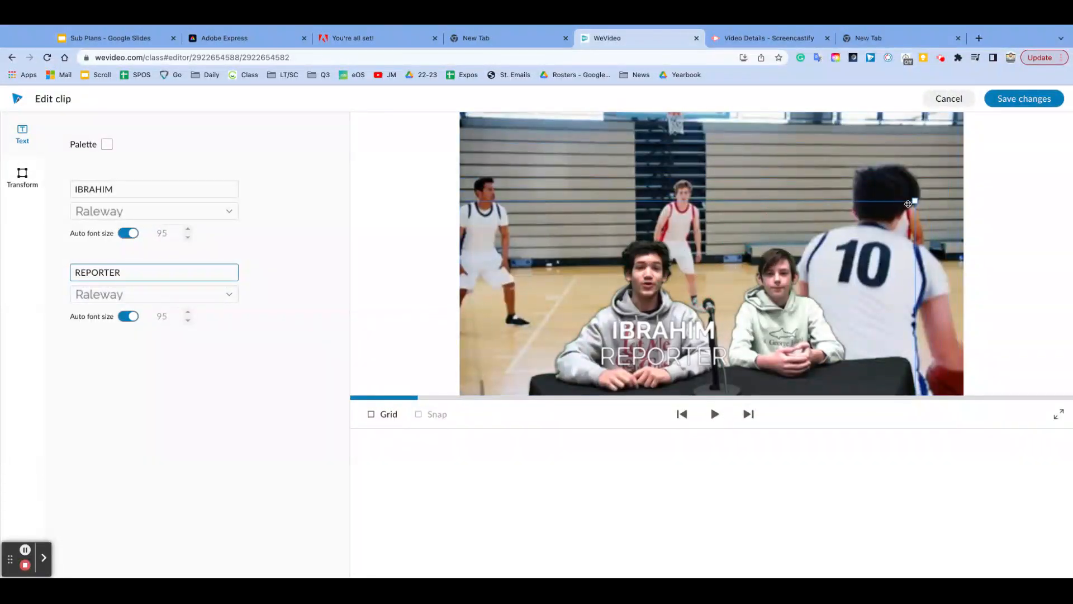
drag(916, 201, 788, 273)
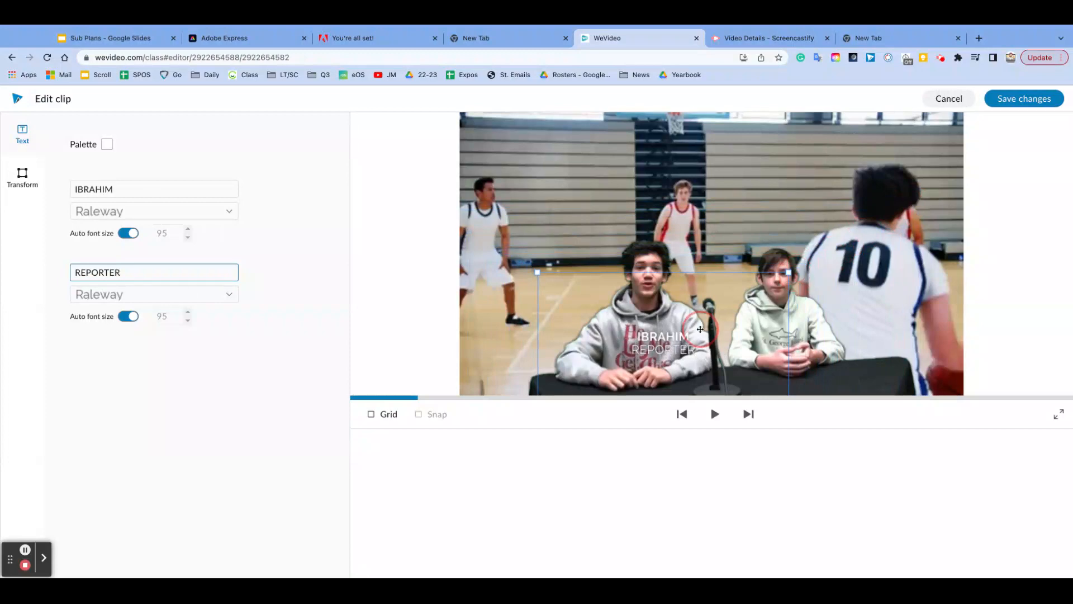
drag(700, 329, 576, 309)
Try black and bright green as the title's text colour.
click(110, 145)
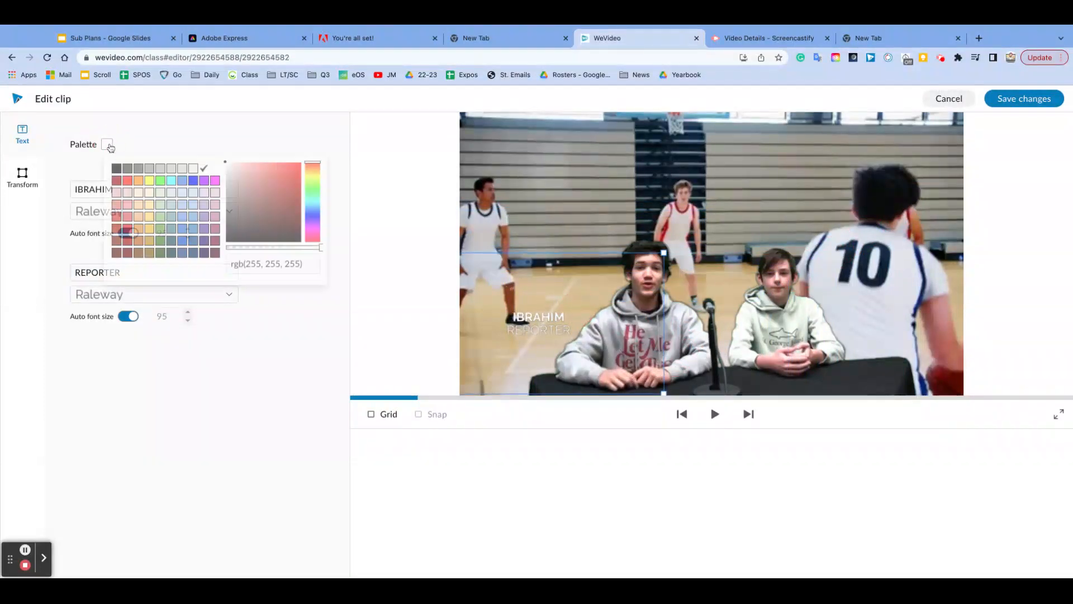
click(116, 168)
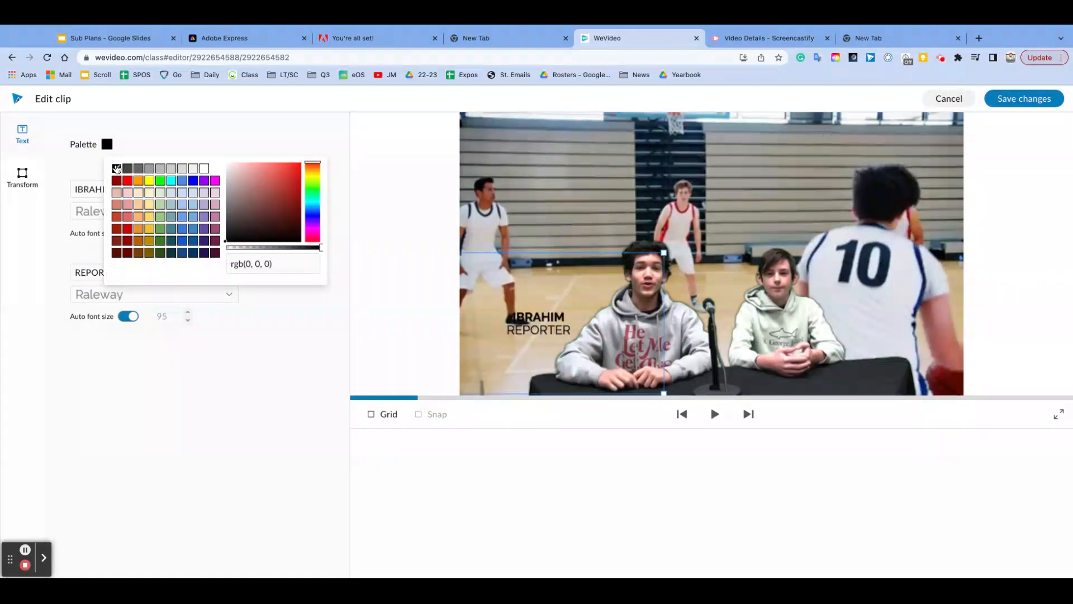
click(161, 180)
Move the title slightly up towards the grey-hoodie speaker, set its colour to dark grey rgb(67, 67, 67), and save the changes.
drag(531, 338, 555, 309)
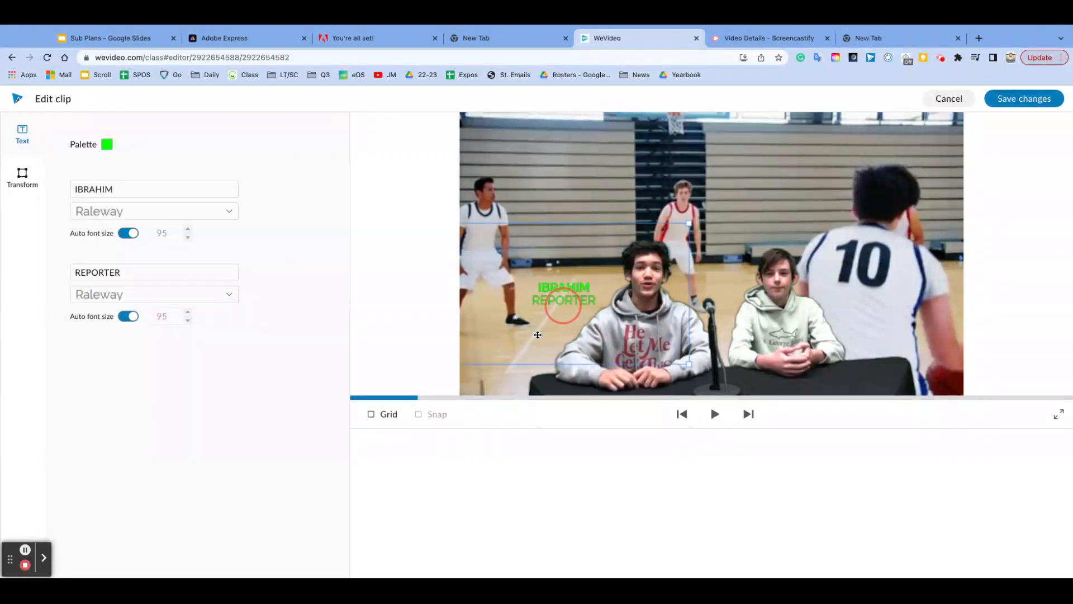
click(106, 145)
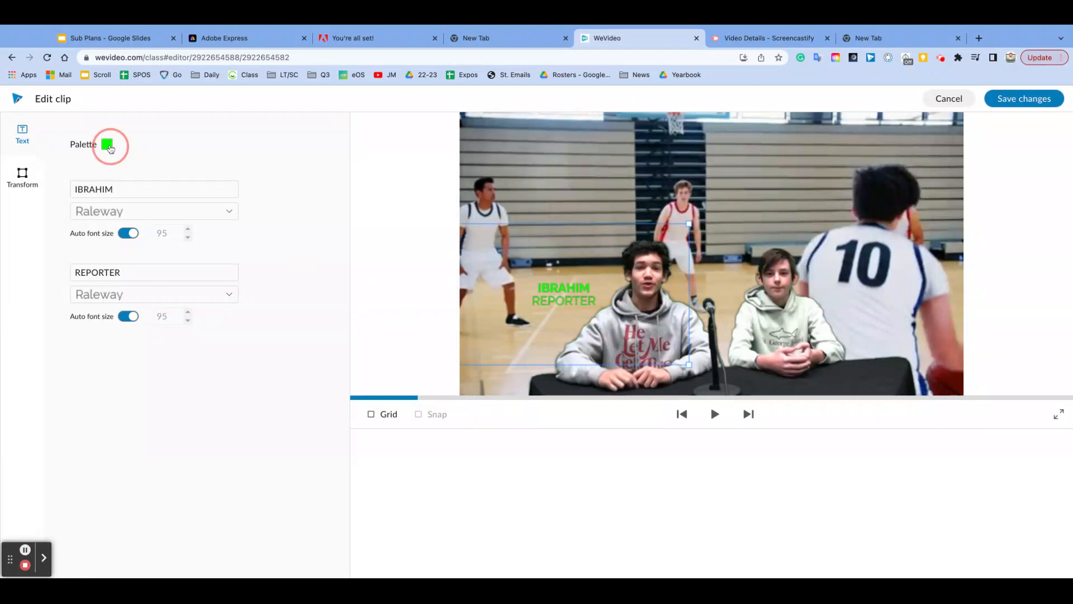
click(128, 169)
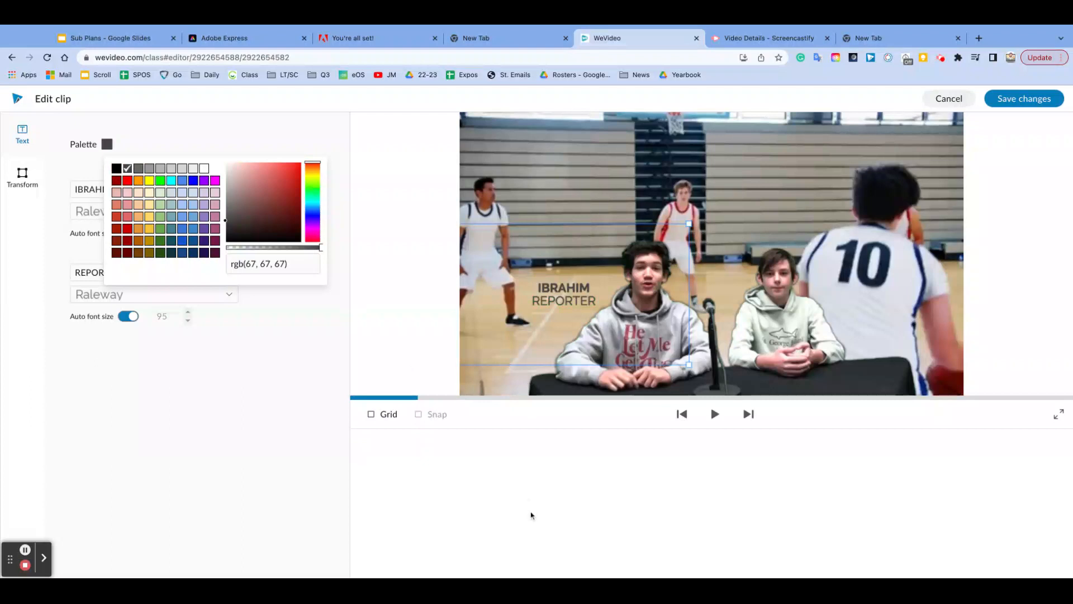
click(520, 531)
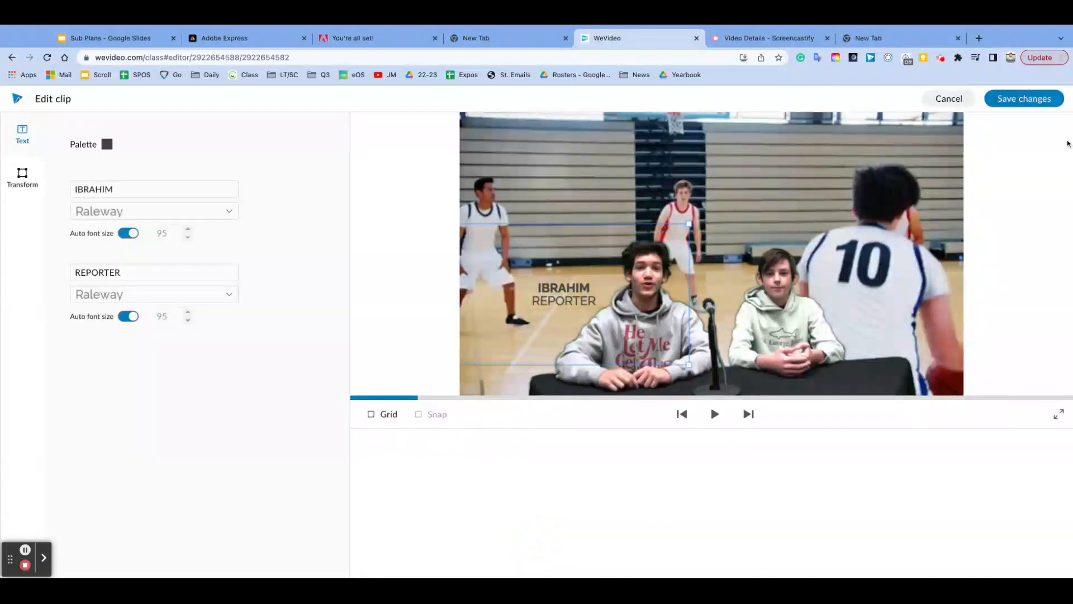
click(1029, 100)
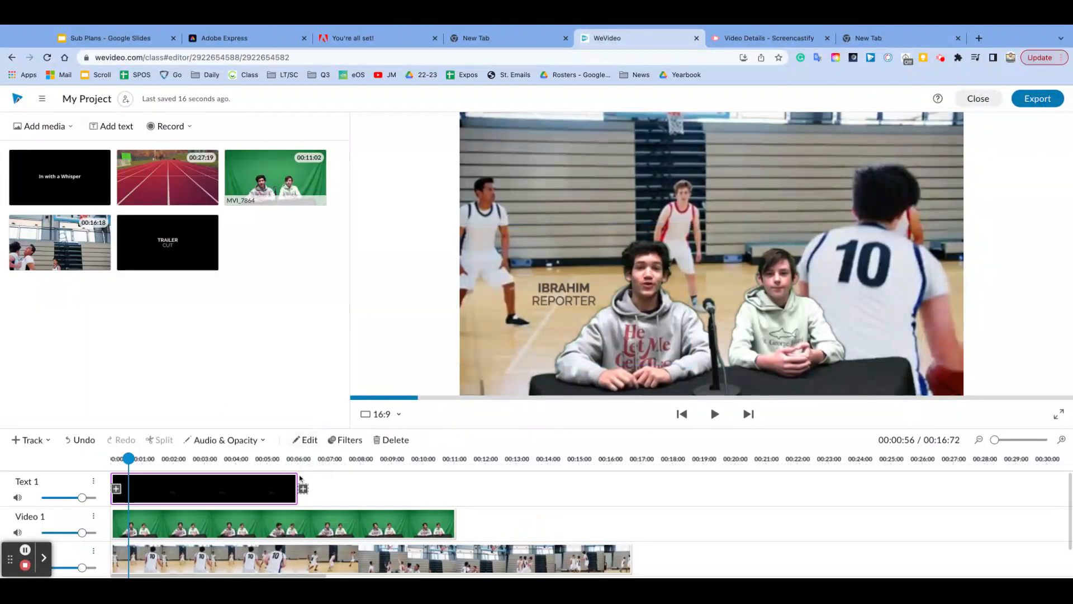
Trim the title clip on Text 1 to end at about 00:01:40, and play the timeline from the beginning.
drag(296, 479, 156, 471)
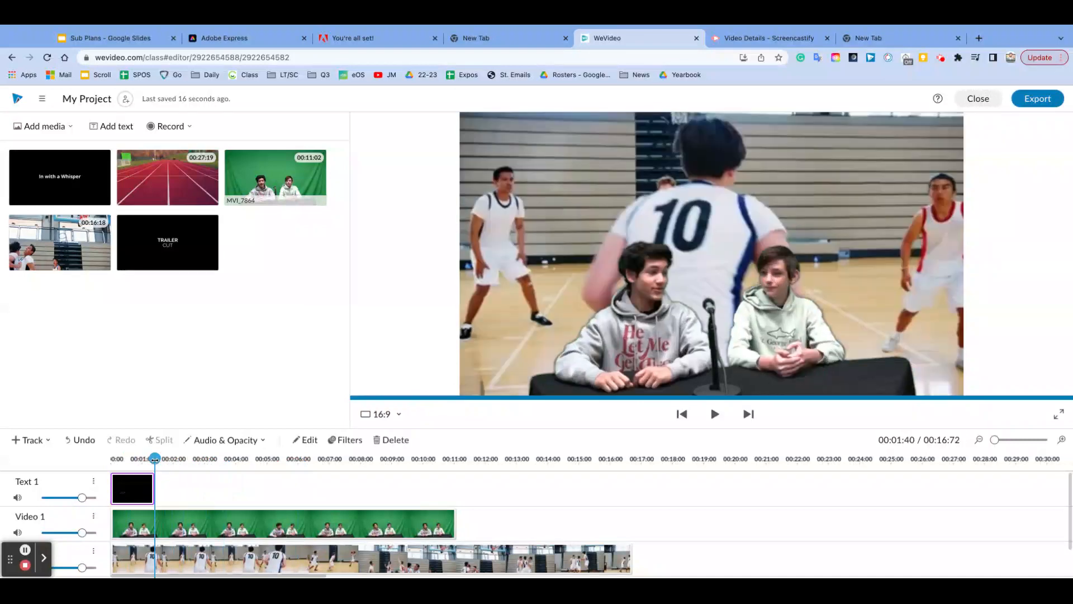
click(78, 456)
key(space)
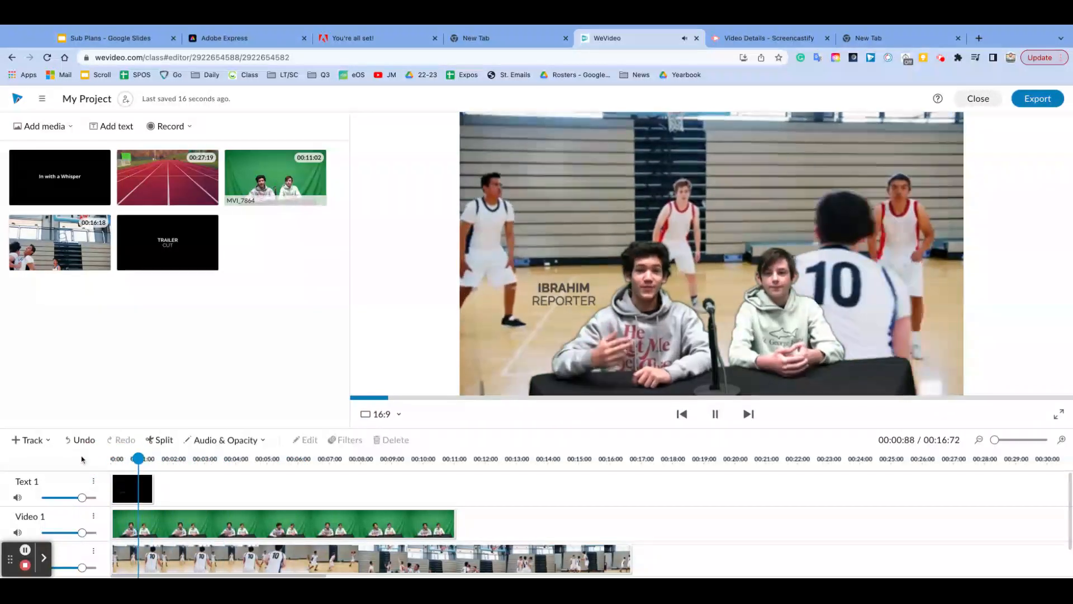
Place a second Trailer Cut title on the Text 1 track, starting at about 00:02:76.
click(134, 489)
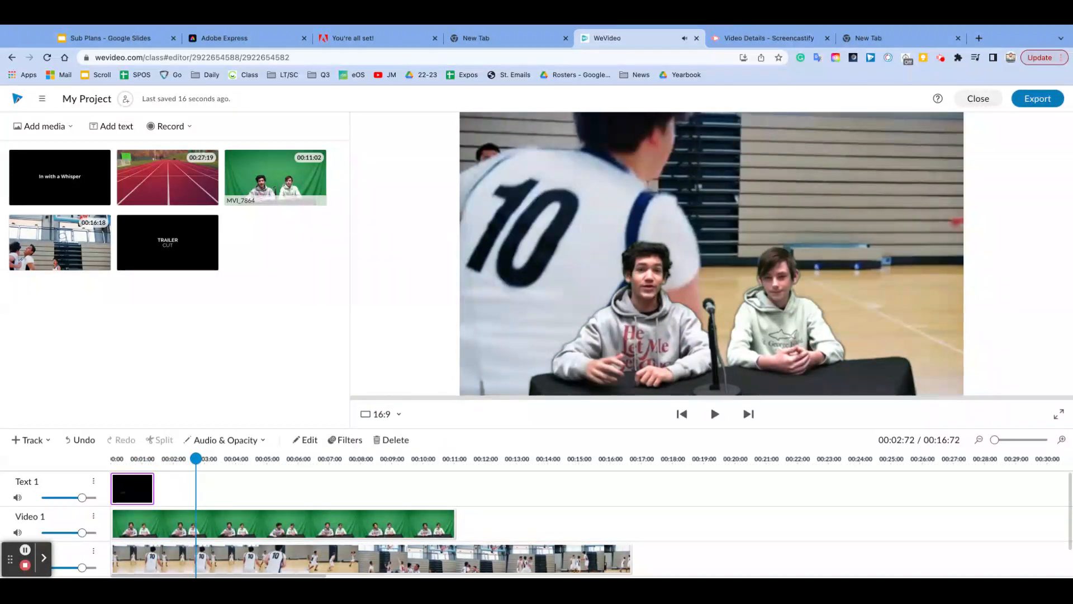
drag(131, 256, 215, 497)
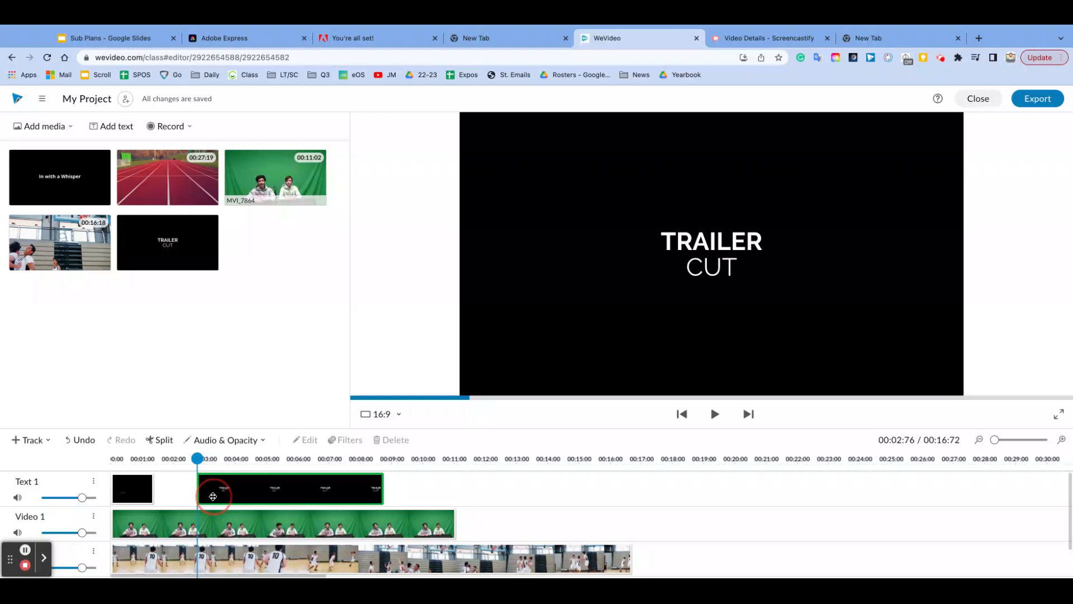
Change the second title's two lines to the second reporter's first name and REPORTER, and set its text colour to dark grey.
double_click(214, 497)
click(109, 189)
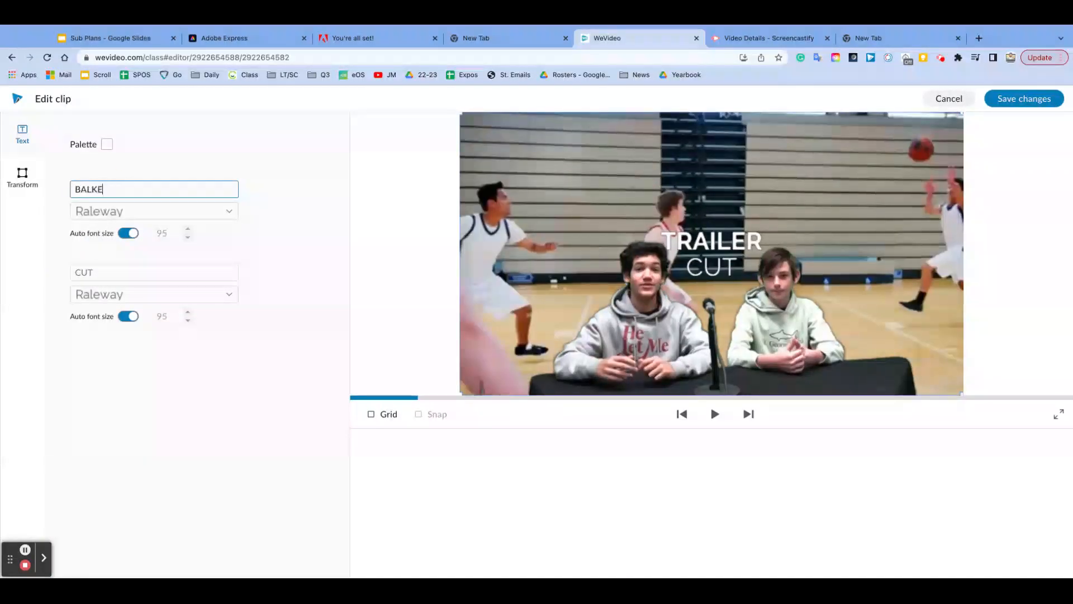
text(BLA)
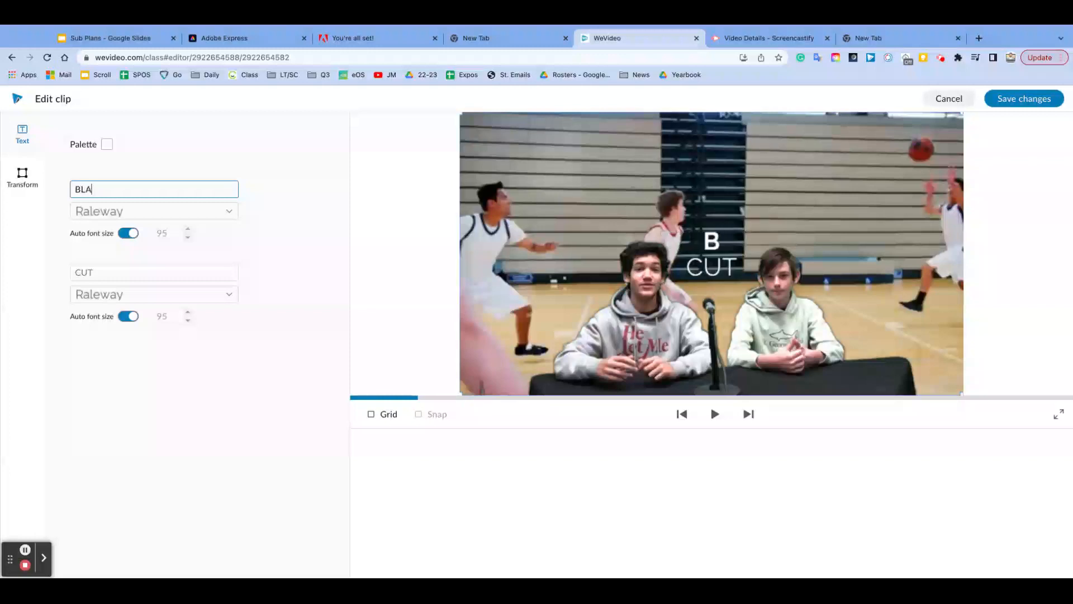
text(KE)
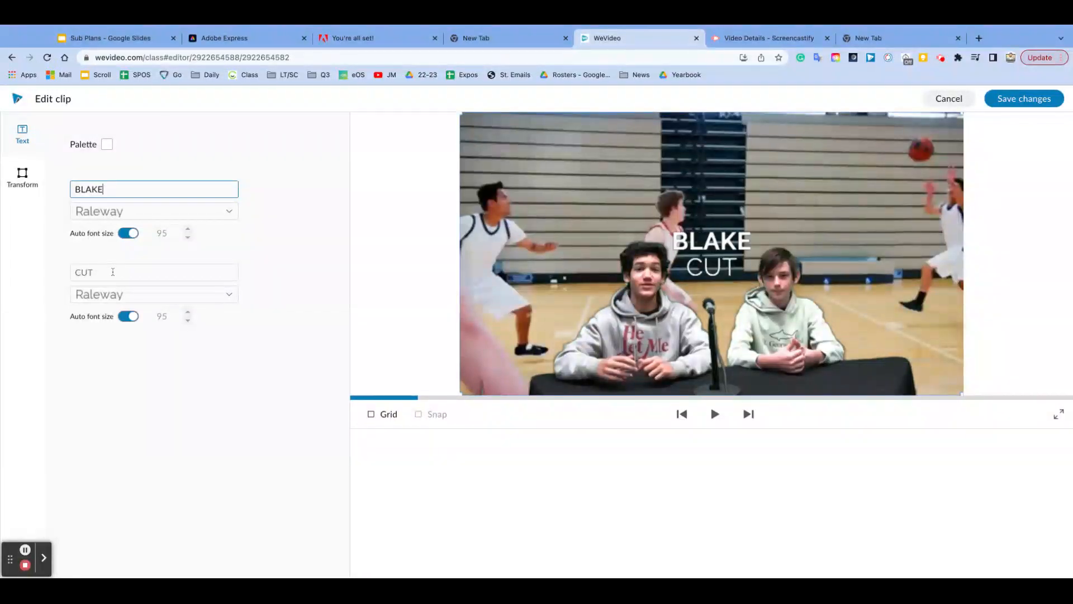
click(113, 271)
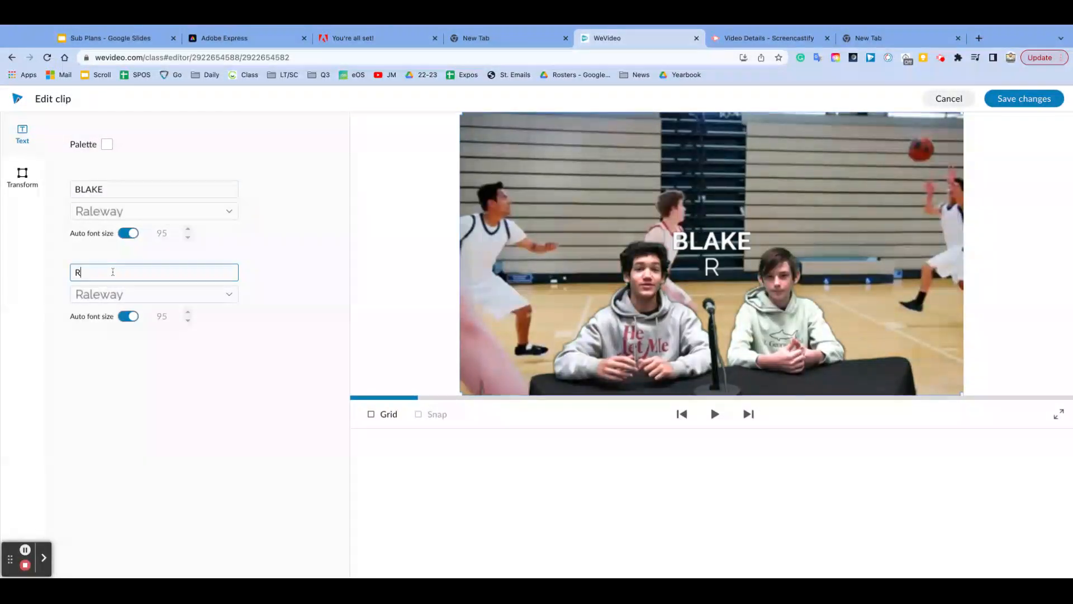
text(REPORTER)
click(107, 144)
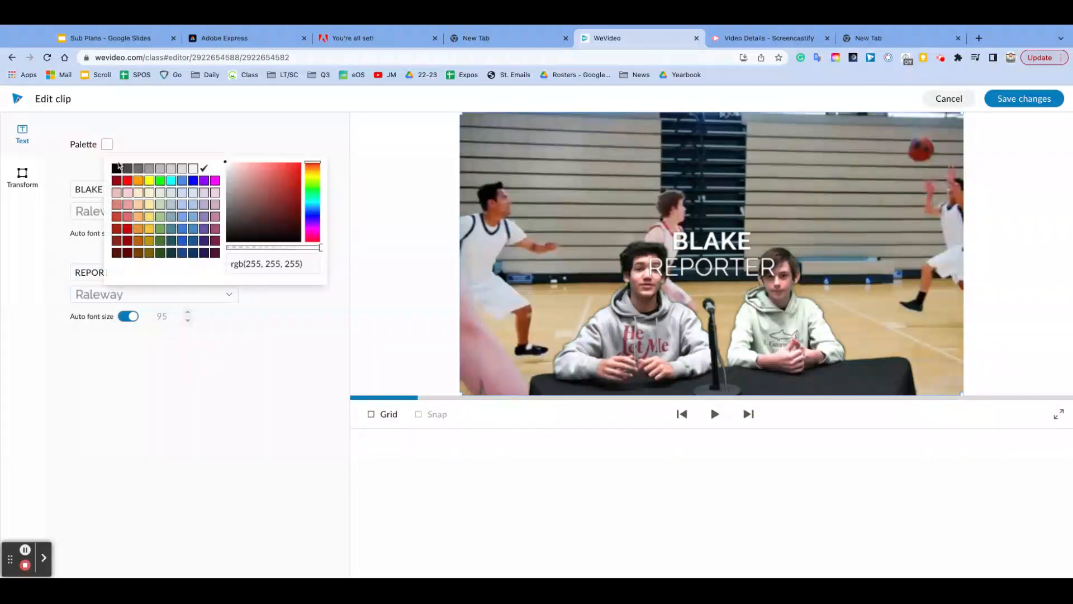
click(128, 169)
click(180, 369)
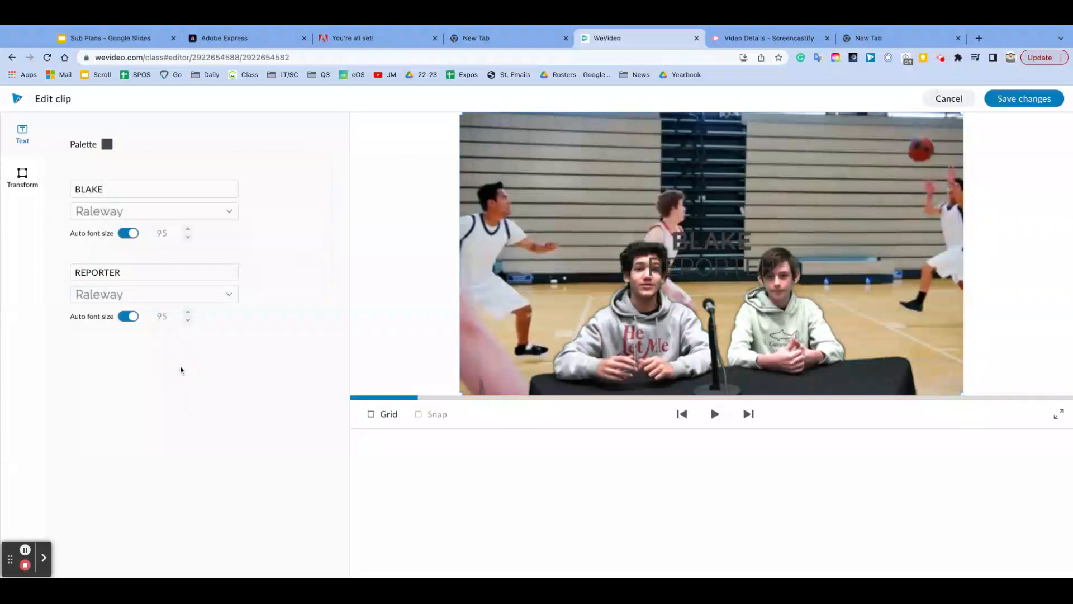
Shrink the second title, place it beside the green-hoodie speaker's shoulder over the gym floor, and save the changes.
drag(676, 263, 725, 209)
drag(844, 279, 855, 307)
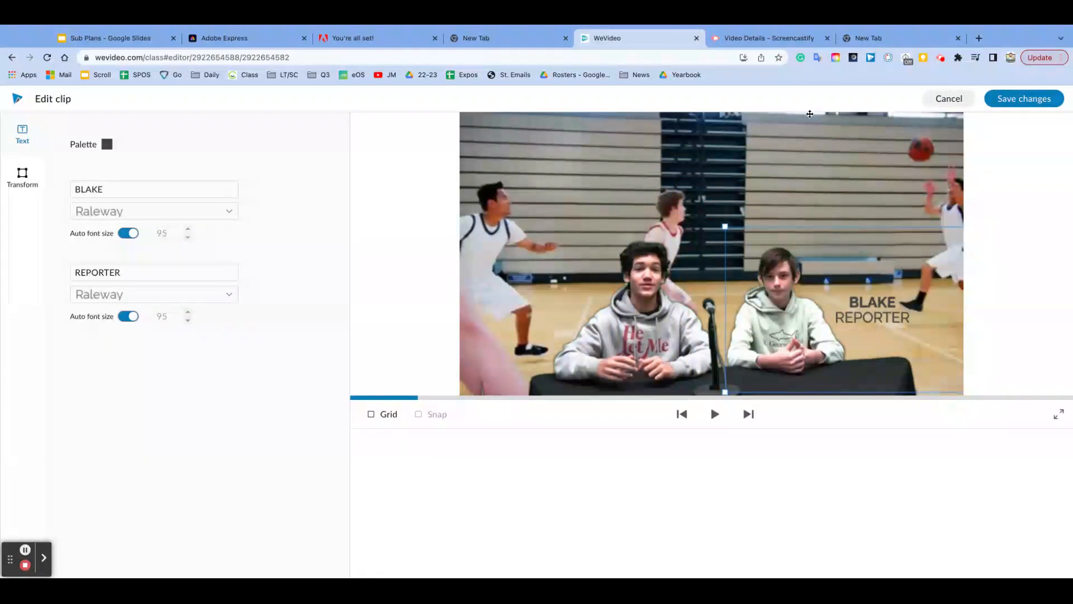
click(1013, 101)
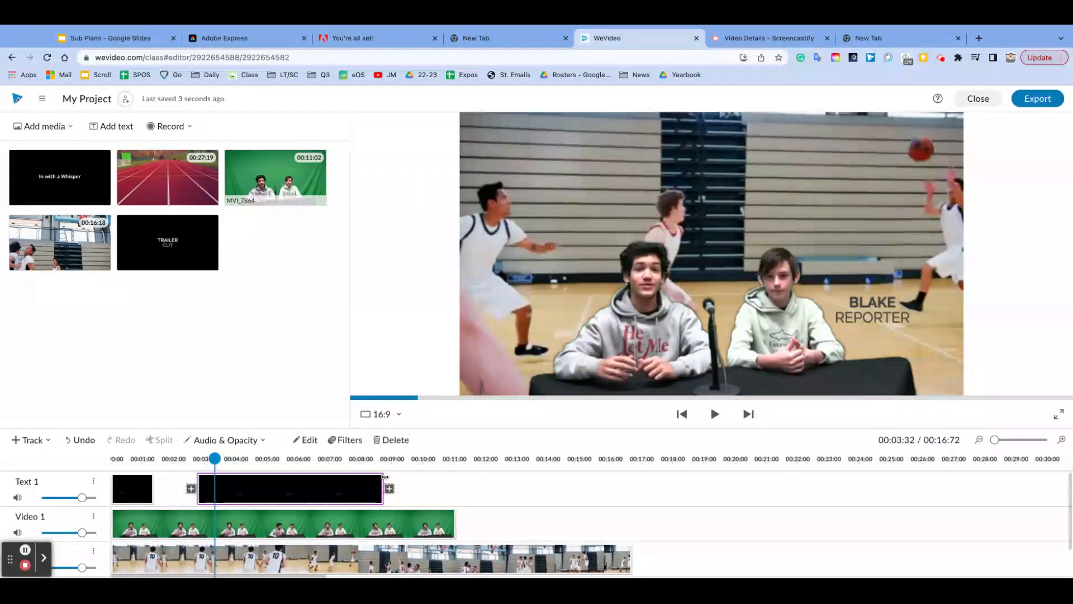
Trim the second title clip on Text 1 to end at about 00:04:40, and play the timeline from the beginning.
drag(384, 476, 248, 467)
drag(248, 459, 95, 458)
key(space)
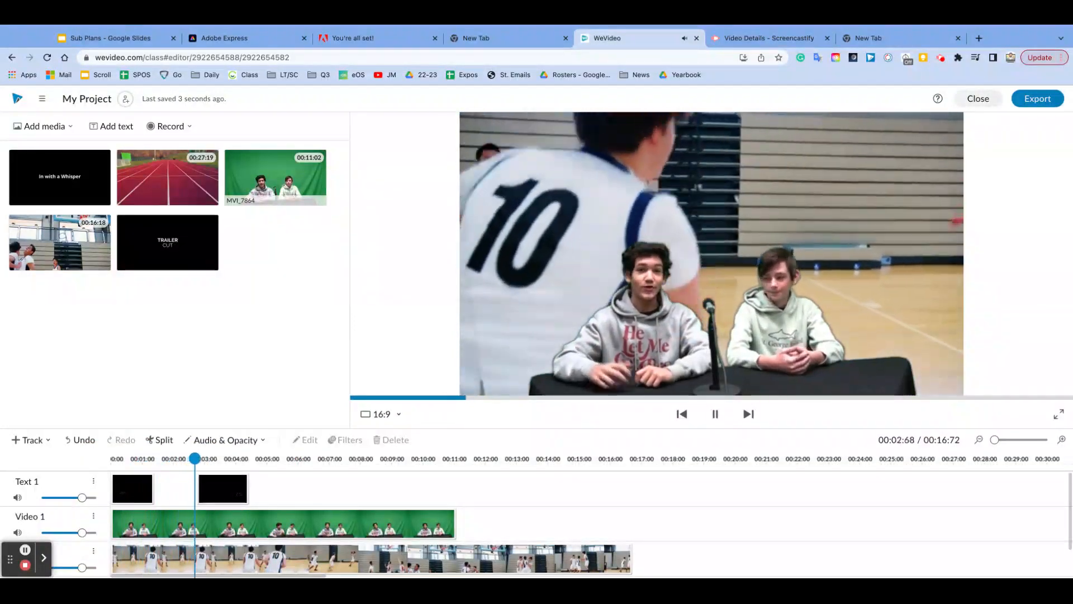
key(space)
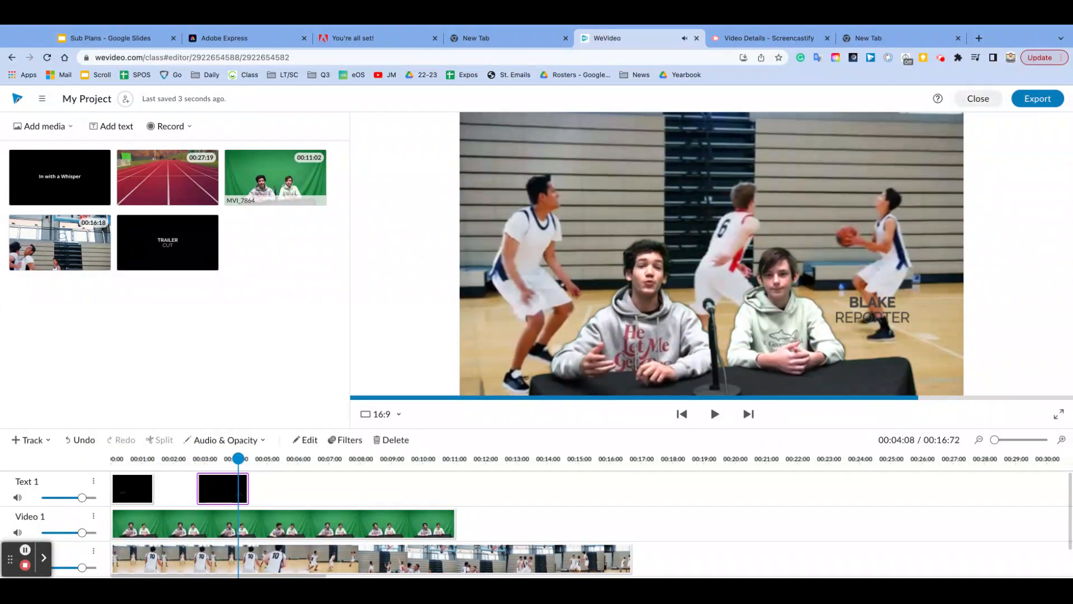
Adjust the second title clip to run from about 00:02:45 to 00:03:55, and replay the timeline from the beginning.
drag(211, 486, 238, 488)
click(80, 459)
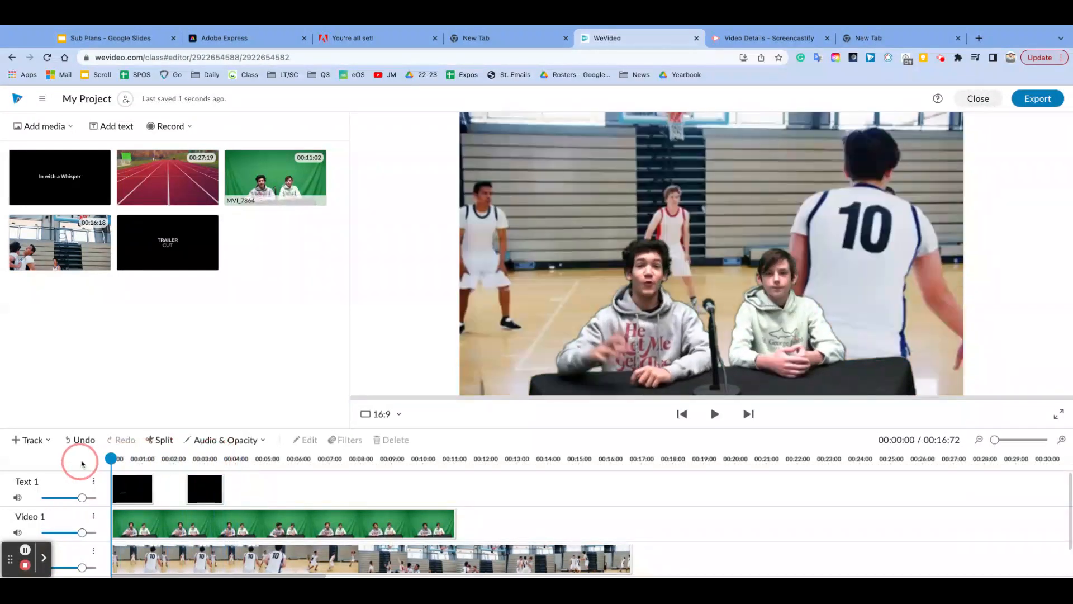
key(space)
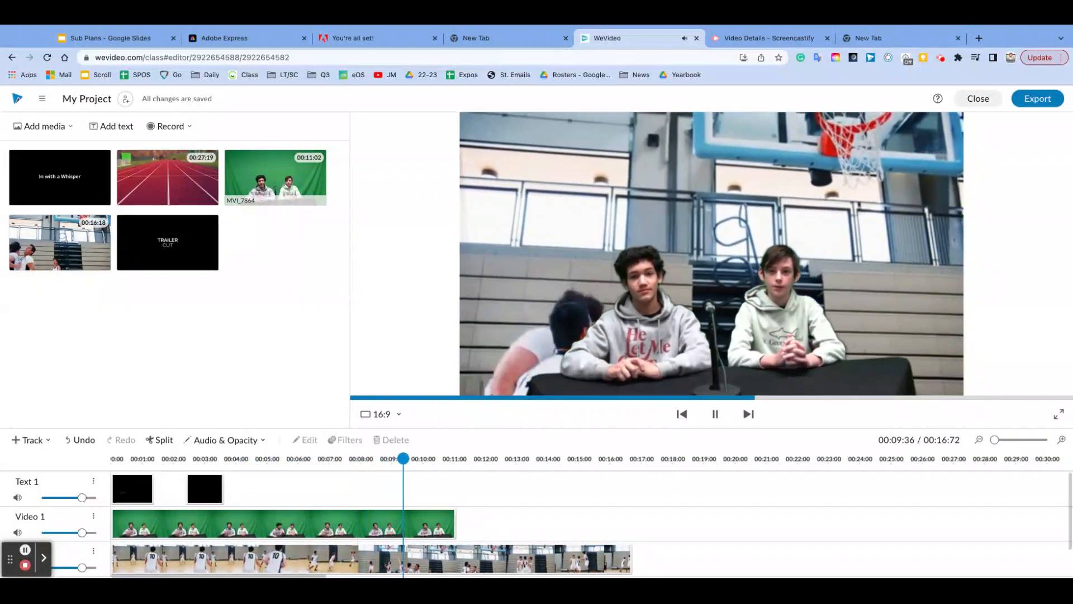
Stop playback and place the In with a Whisper title on the Text 1 track, starting at about 00:09:04.
click(205, 488)
key(space)
key(space)
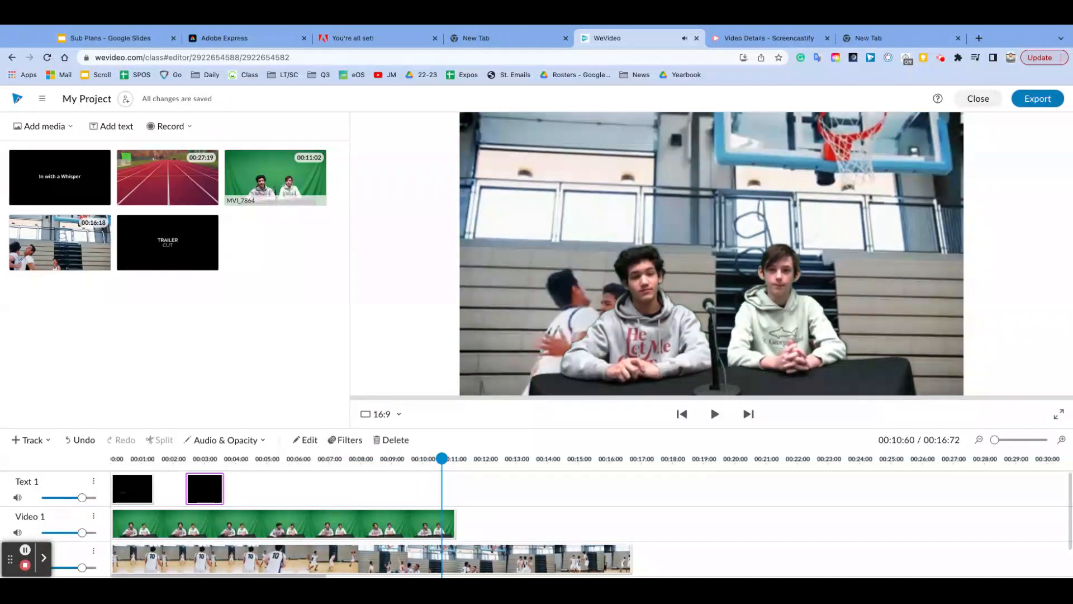
drag(66, 168, 409, 492)
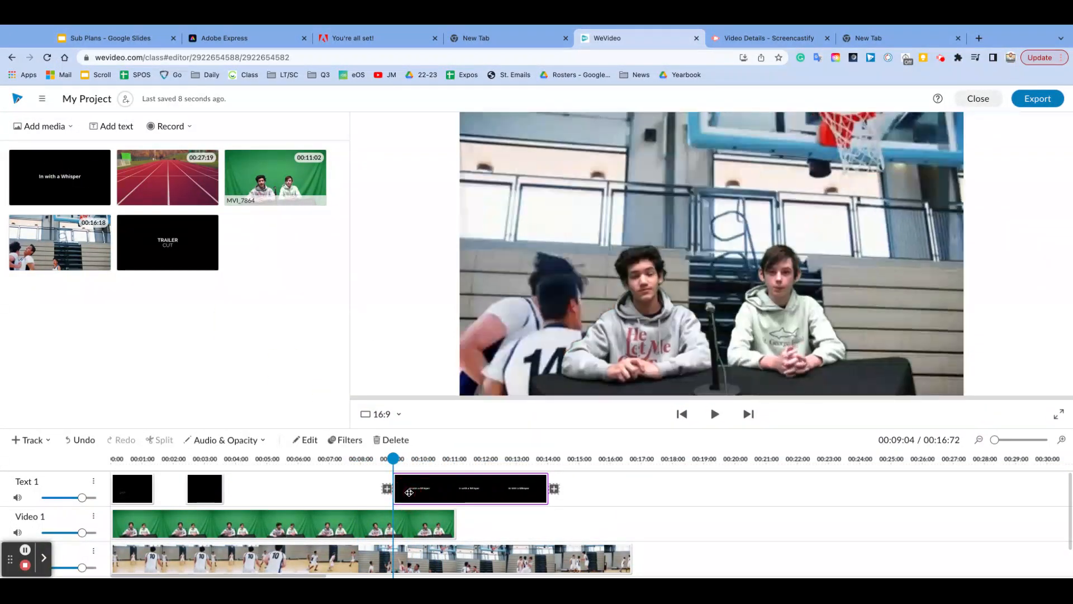
Replace the In with a Whisper title's text with BOYS BASKETBALL @ CRAWFORD and save the changes.
double_click(437, 491)
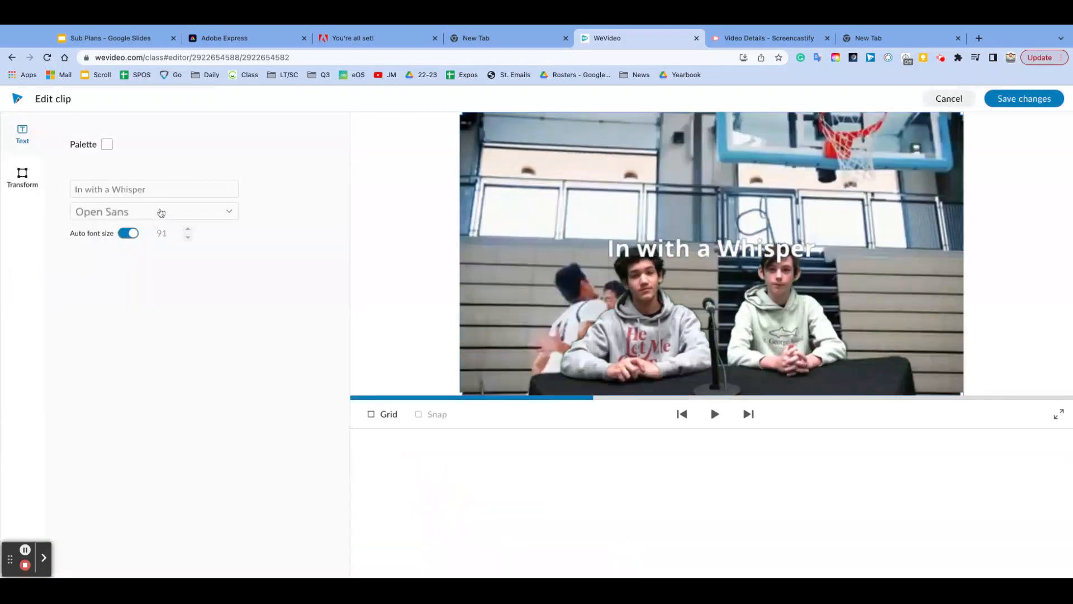
click(155, 189)
key(ctrl+a)
text(BOYS BASK)
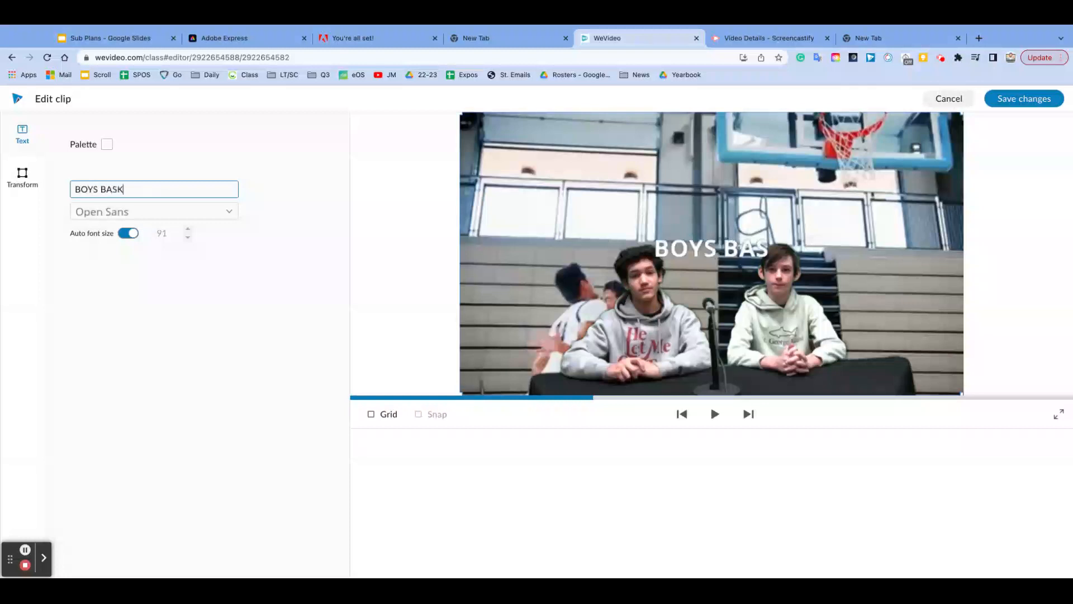
text(ETBALL)
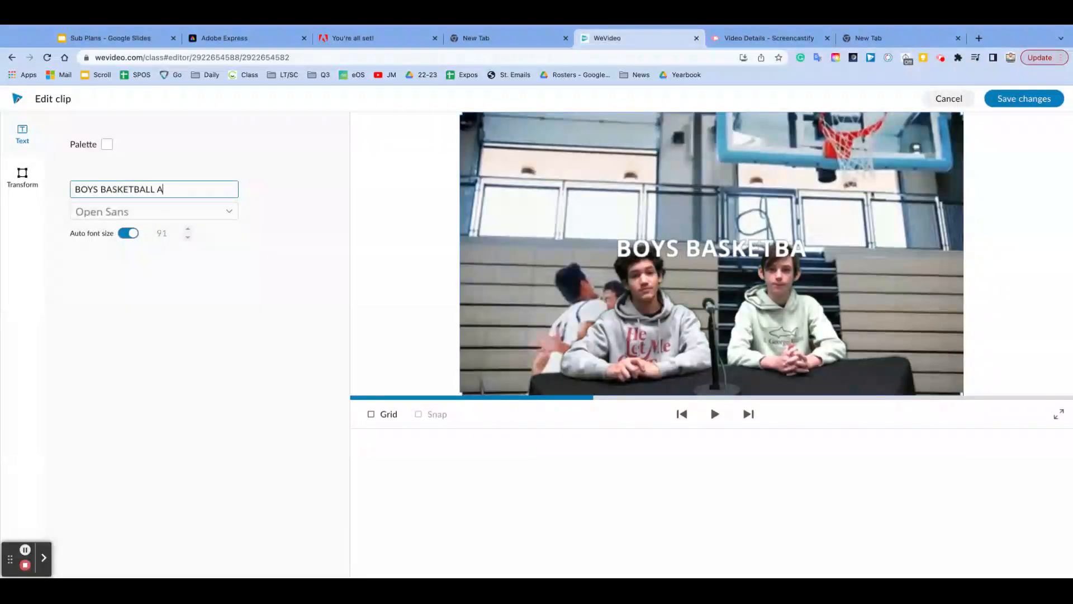
text( @)
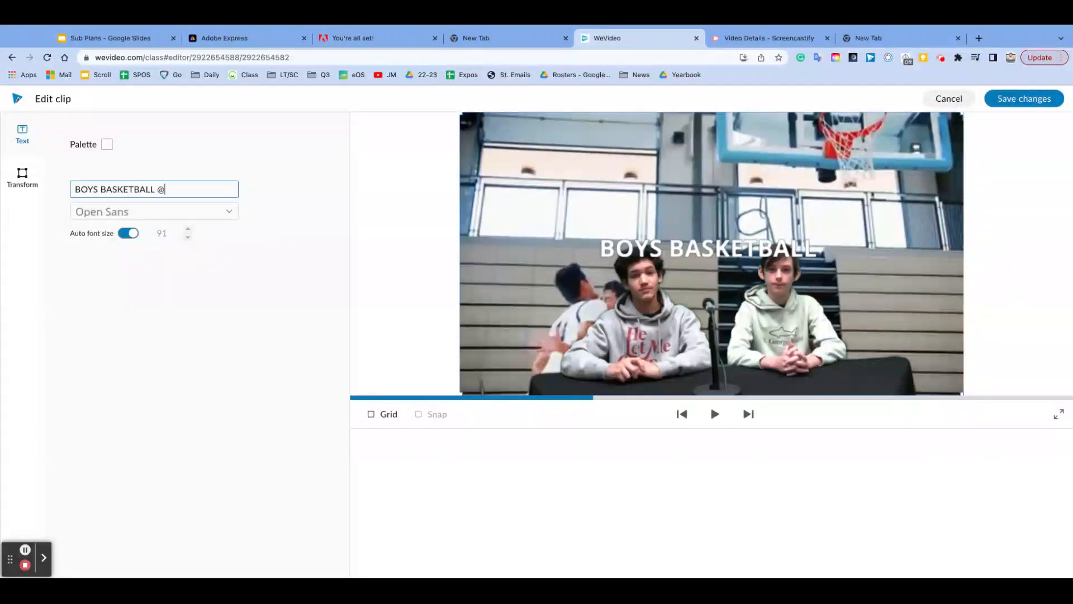
text( CRAWF)
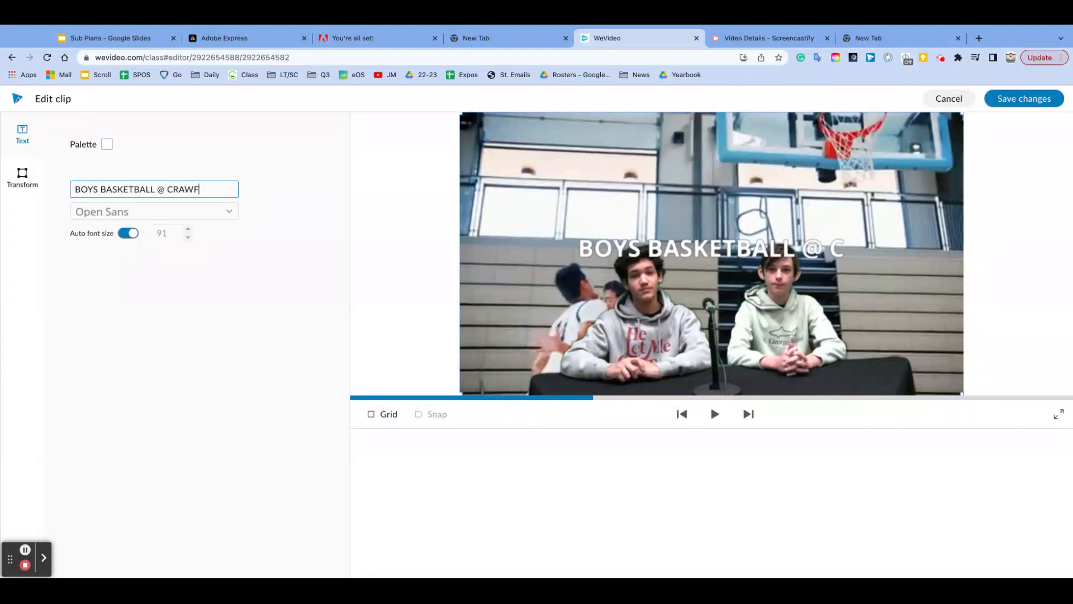
text(ORD)
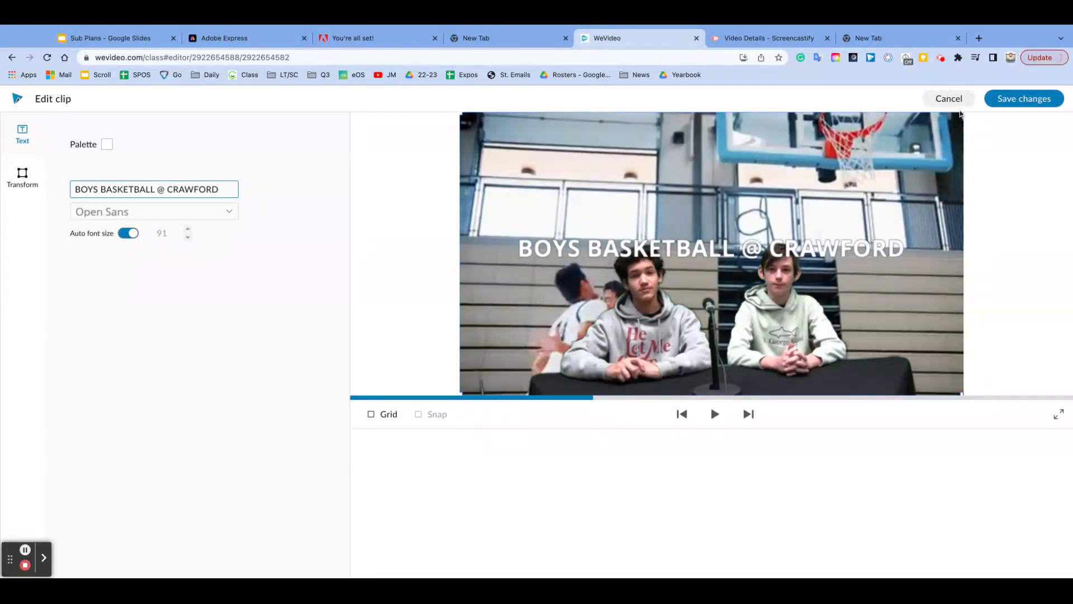
click(1007, 99)
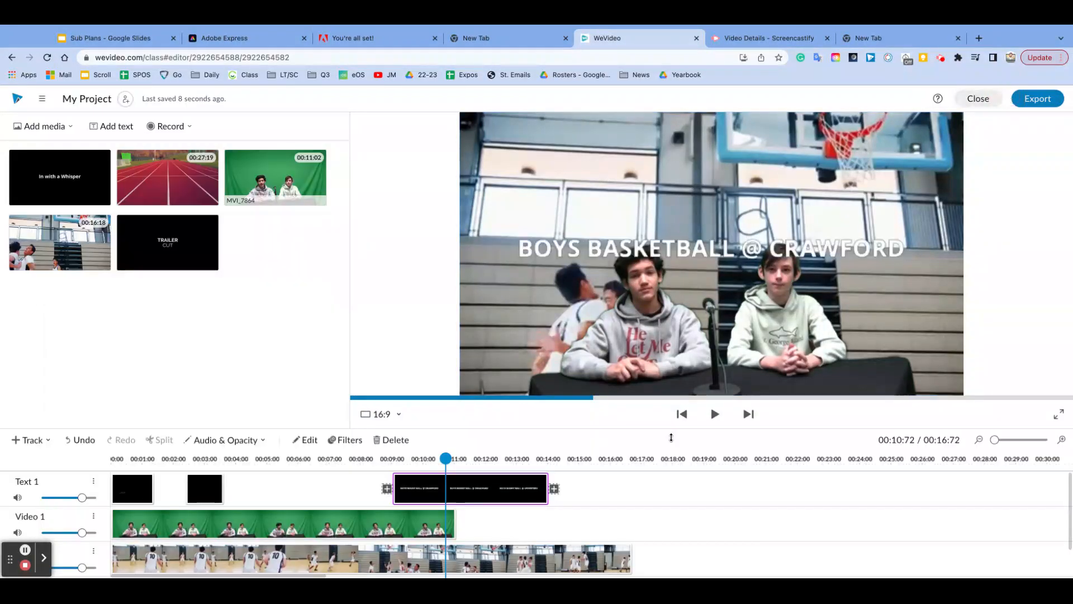